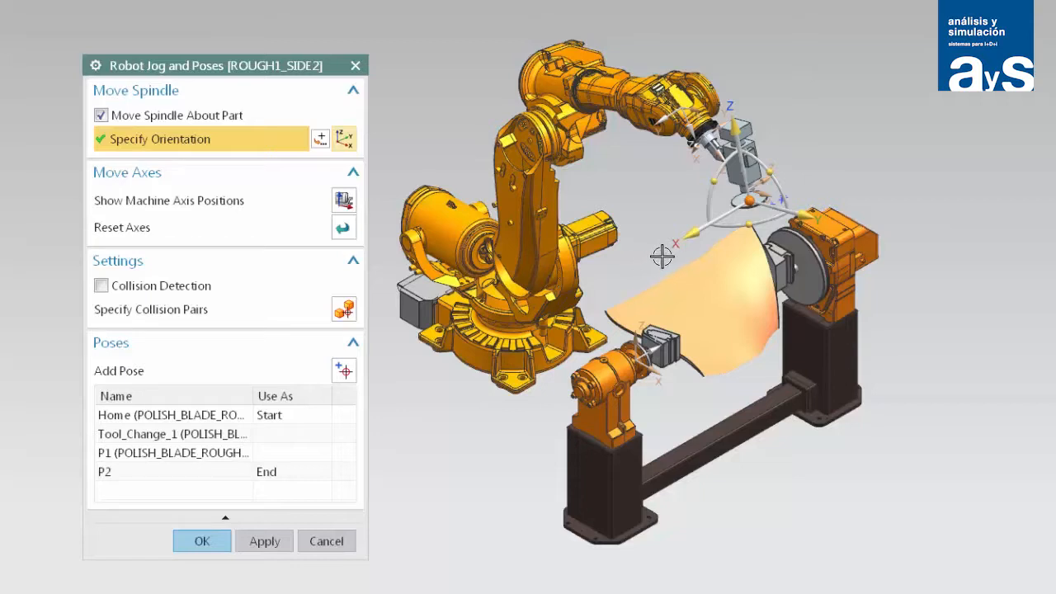
Jog the robot spindle about the part by shifting and rotating its orientation above the blade, and add a pose.
drag(691, 236, 715, 230)
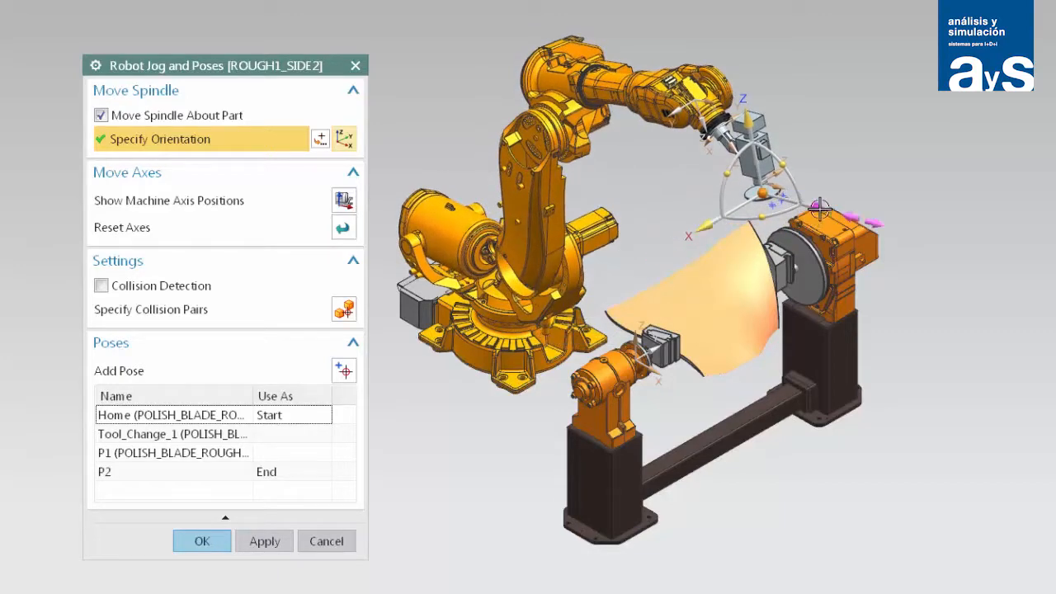
drag(821, 209, 771, 210)
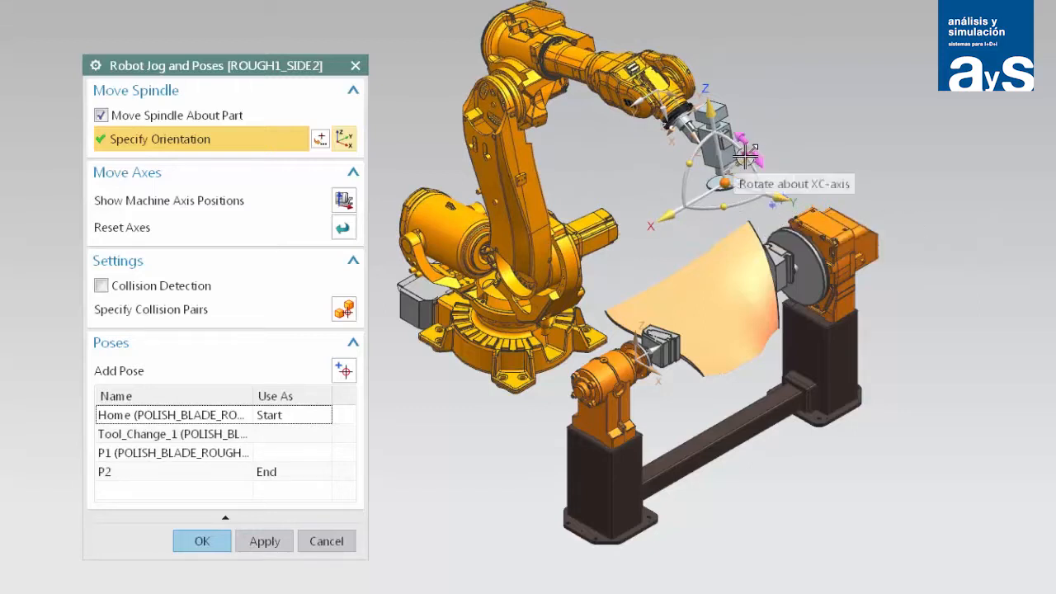
mouse_move(738, 158)
mouse_down()
mouse_move(752, 264)
mouse_move(747, 157)
mouse_move(742, 165)
mouse_up()
drag(719, 113, 708, 153)
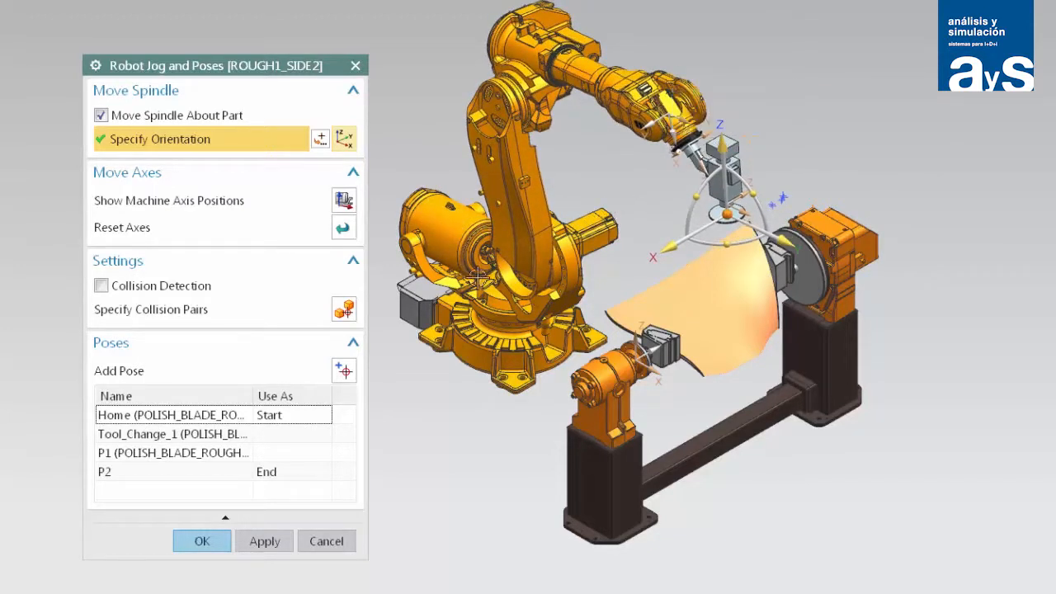
click(344, 372)
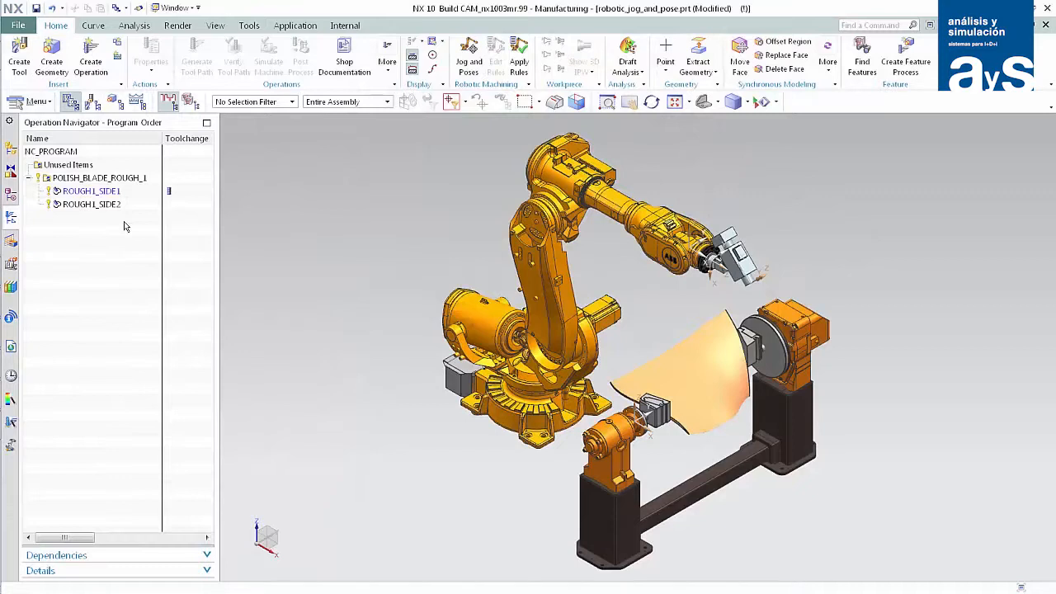
Run the machine simulation of the whole POLISH_BLADE_ROUGH_1 program and close it when finished.
click(102, 181)
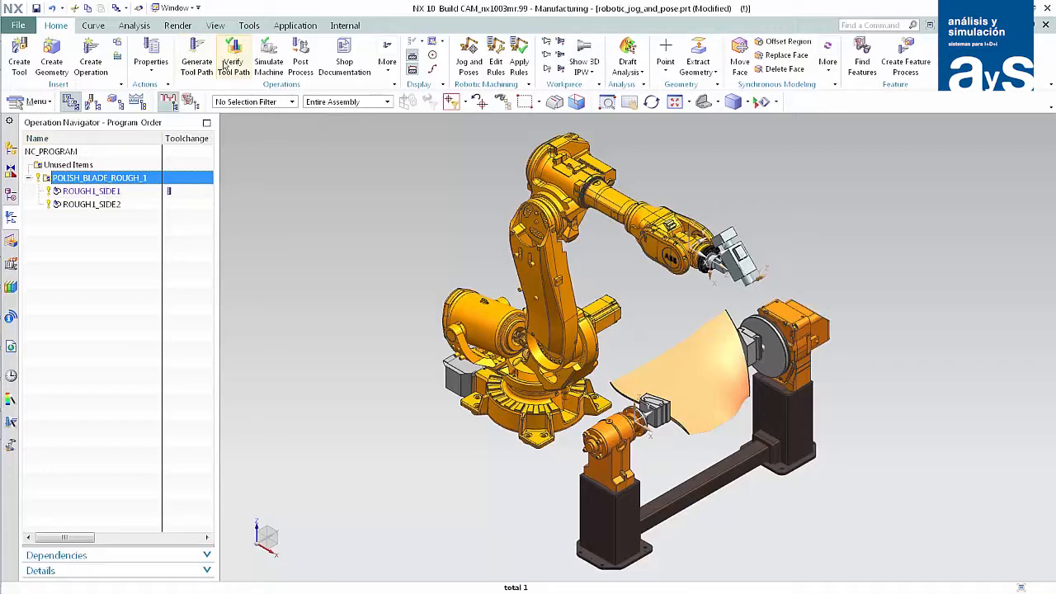
click(268, 59)
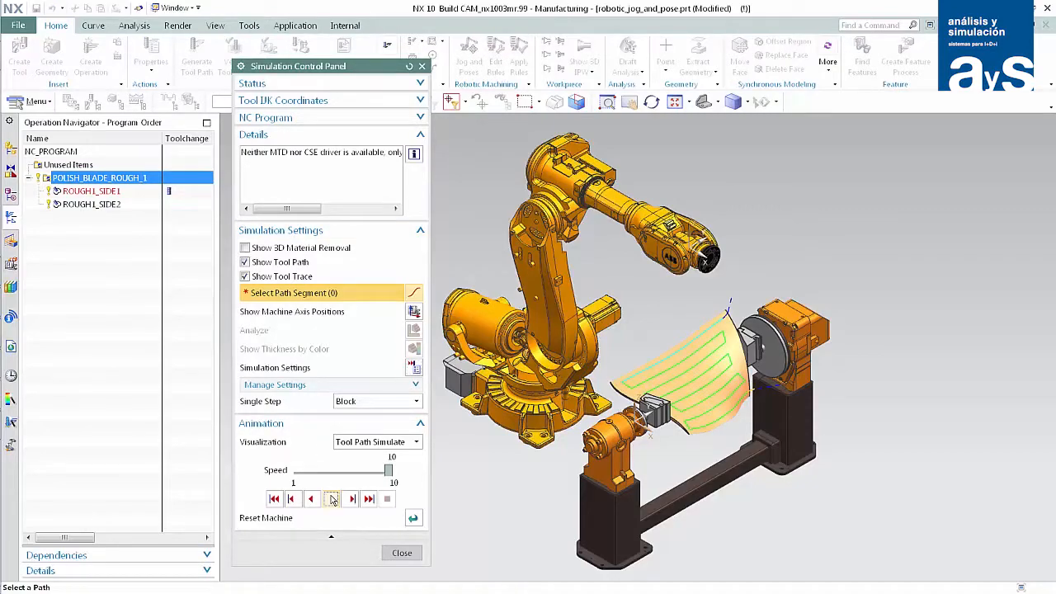
click(332, 499)
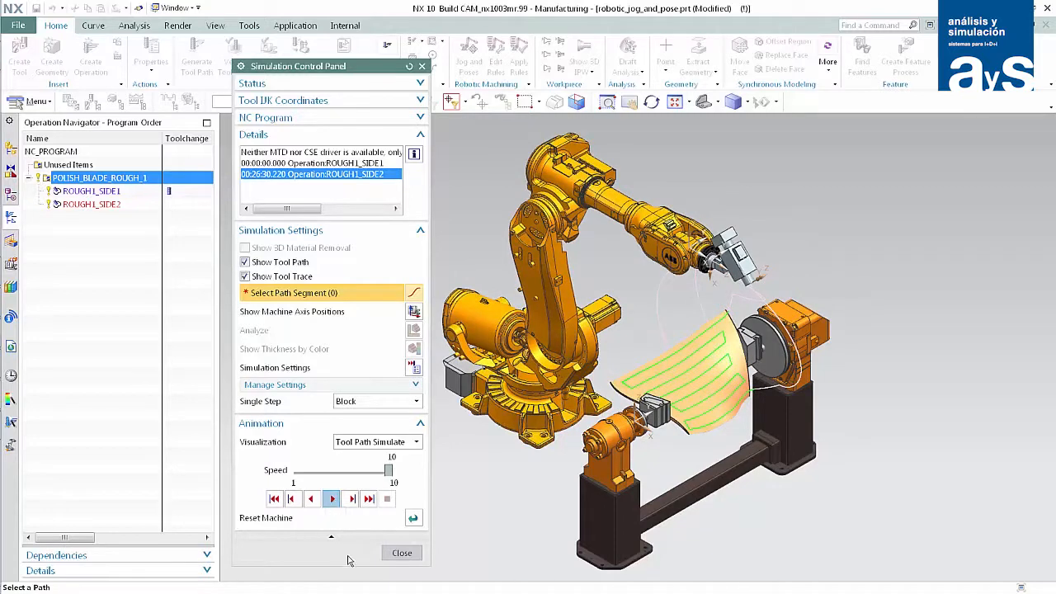
click(402, 553)
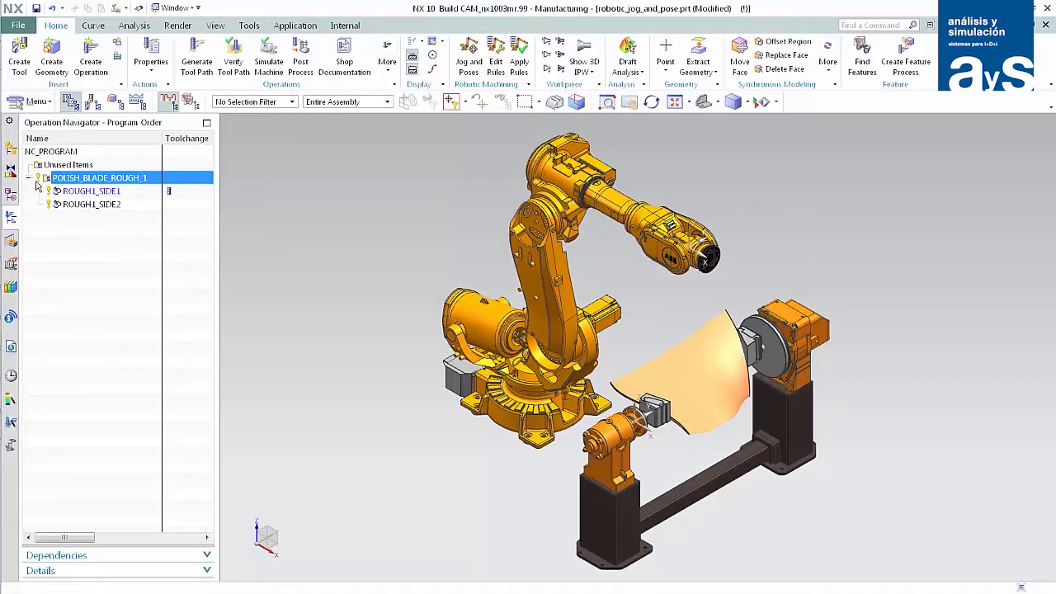
Show the hidden ABB_ex01_PolishingSt... component with its fence and cabinet in the robotic_jog_and_pose assembly.
click(11, 150)
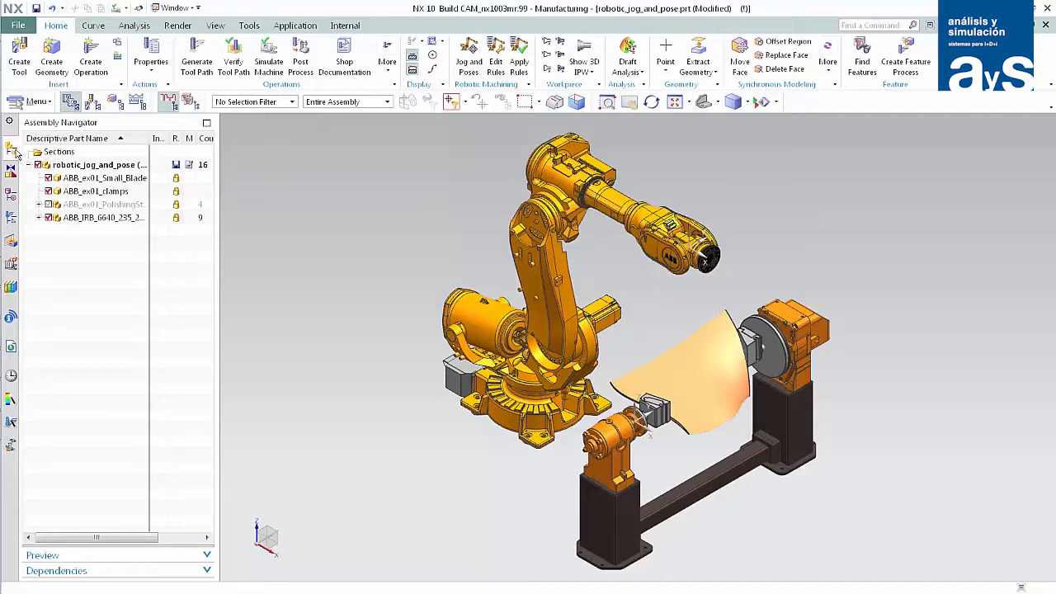
click(49, 205)
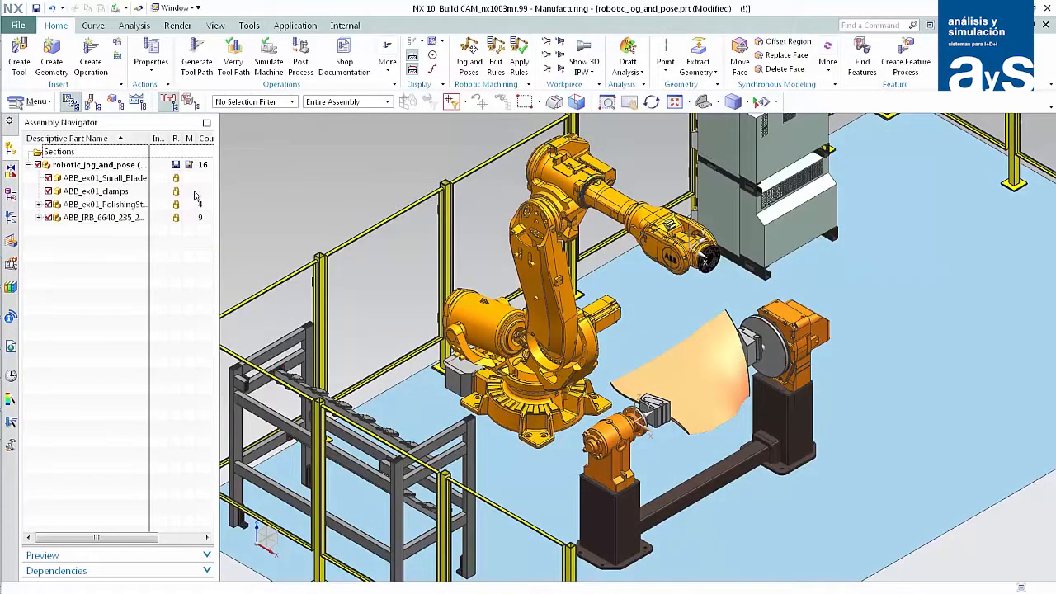
right_click(242, 178)
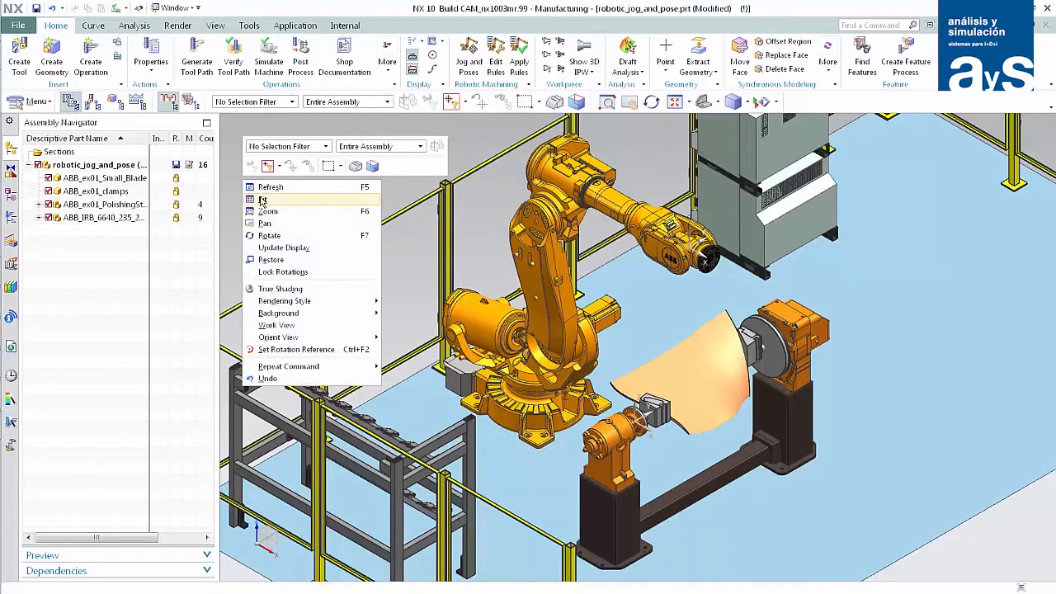
click(262, 200)
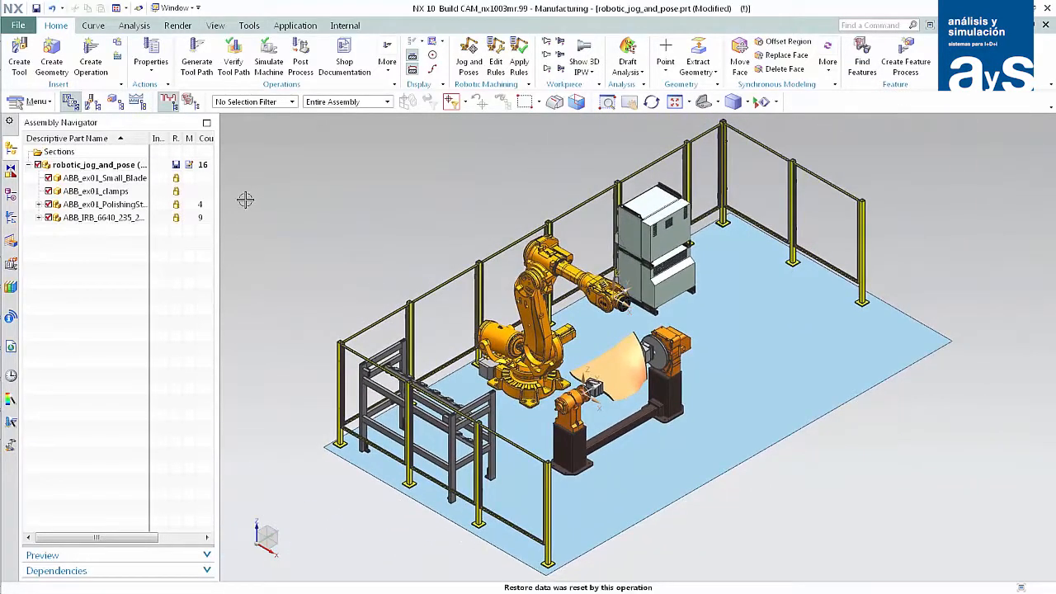
In the robot poses of POLISH_BLADE_ROUGH_1, enable moving the spindle about the part and preview the Tool_Change_1 and P1 poses.
click(10, 218)
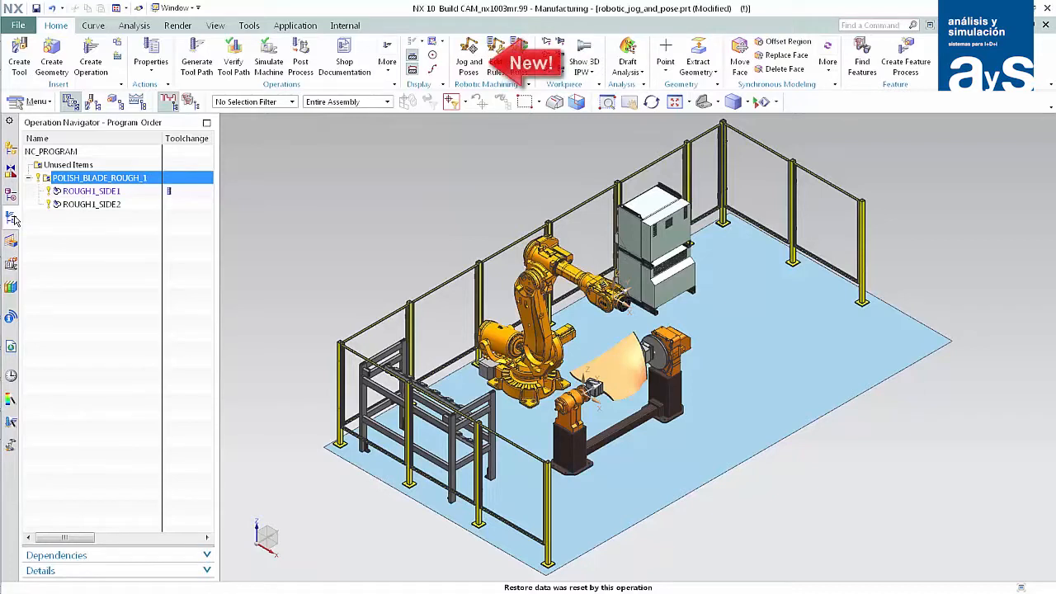
click(470, 53)
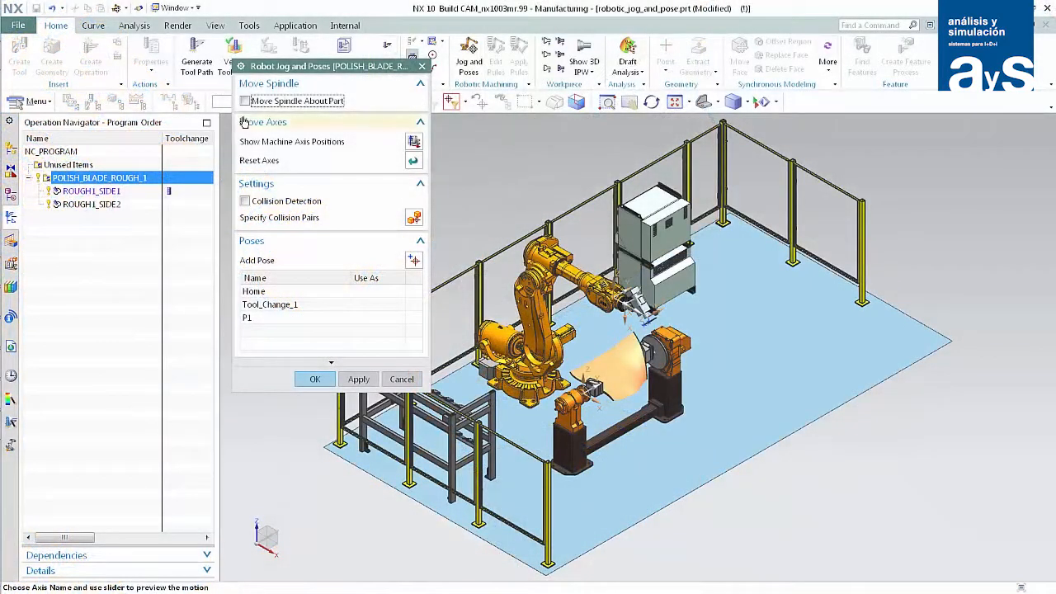
click(245, 101)
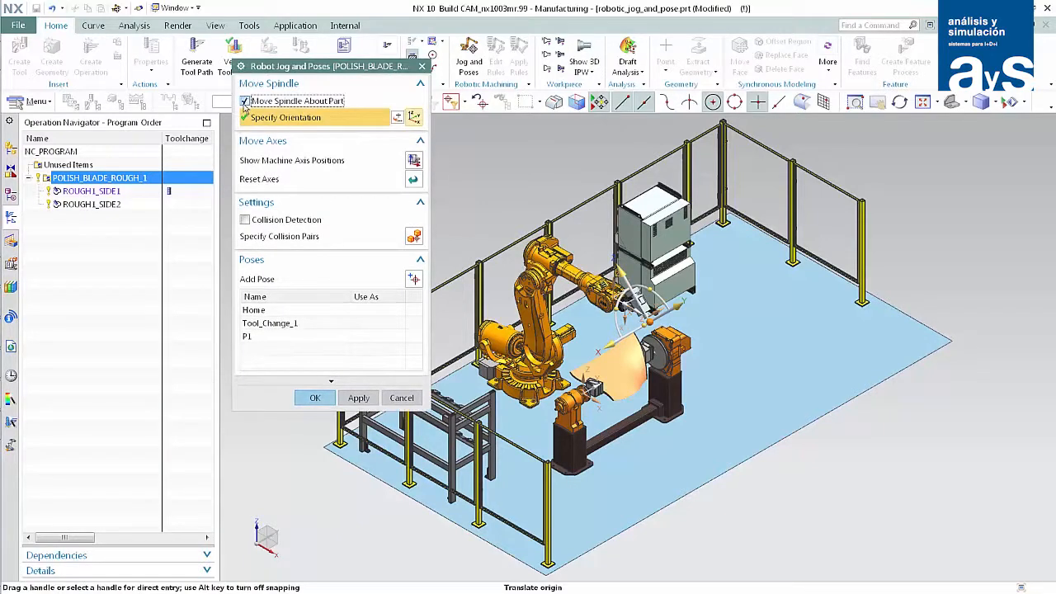
click(270, 324)
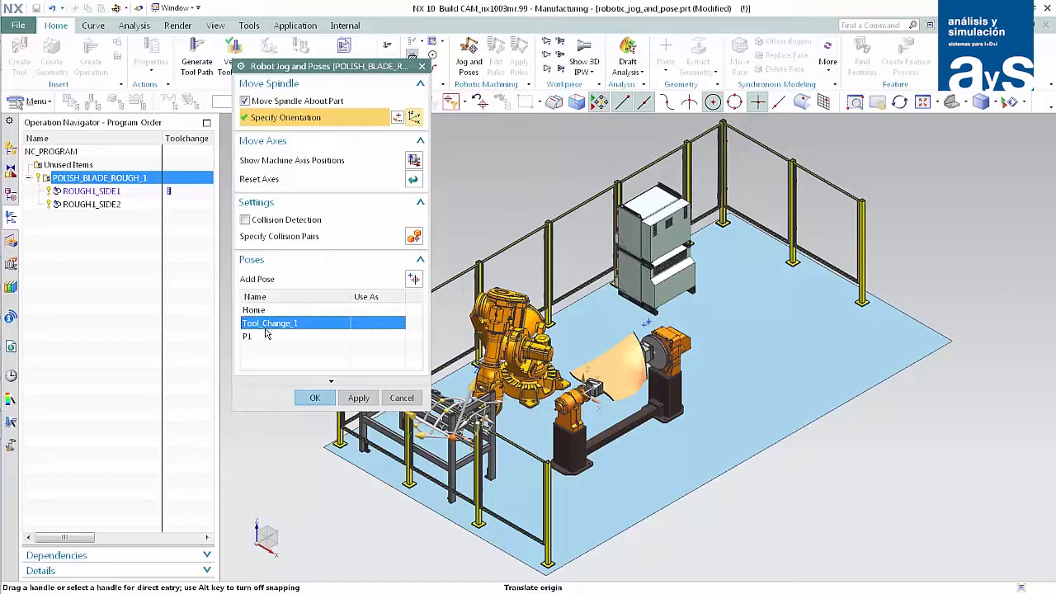
click(264, 337)
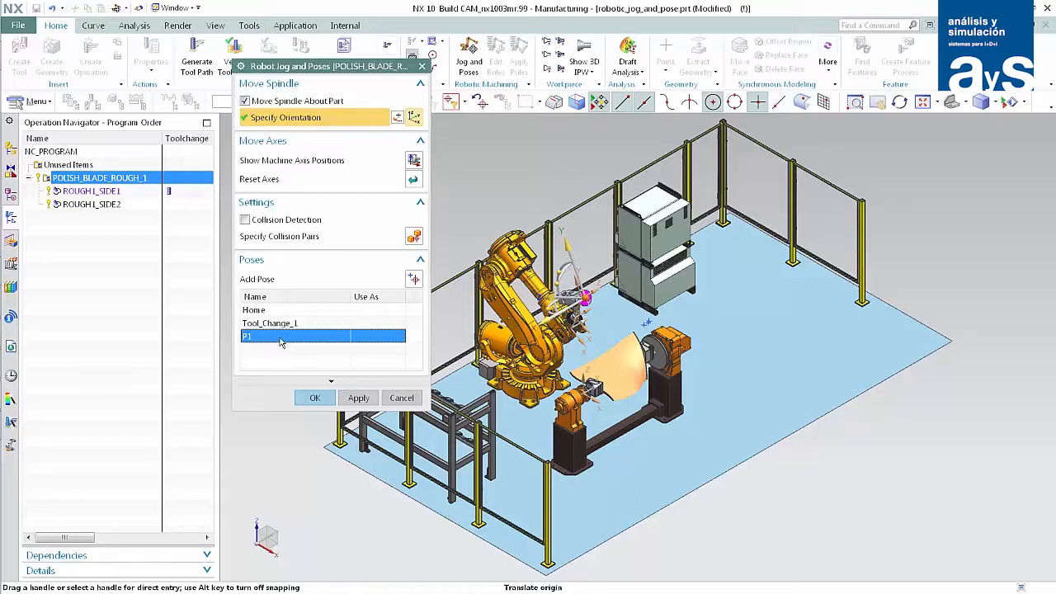
click(312, 398)
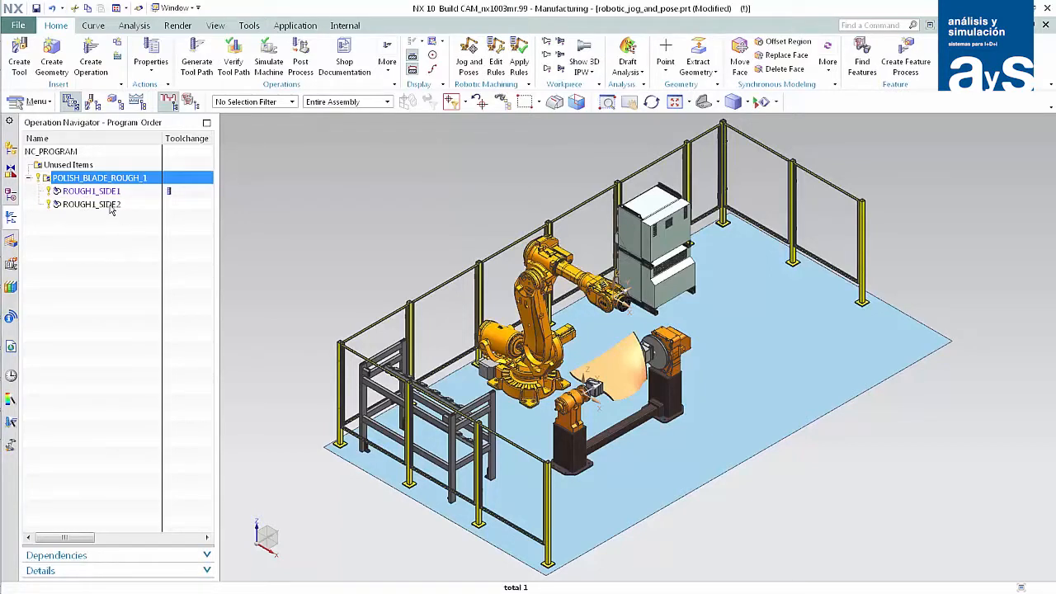
For ROUGH1_SIDE2, jog the spindle to the hole on the positioner housing's upper face and align its ZC axis perpendicular to that face.
click(110, 206)
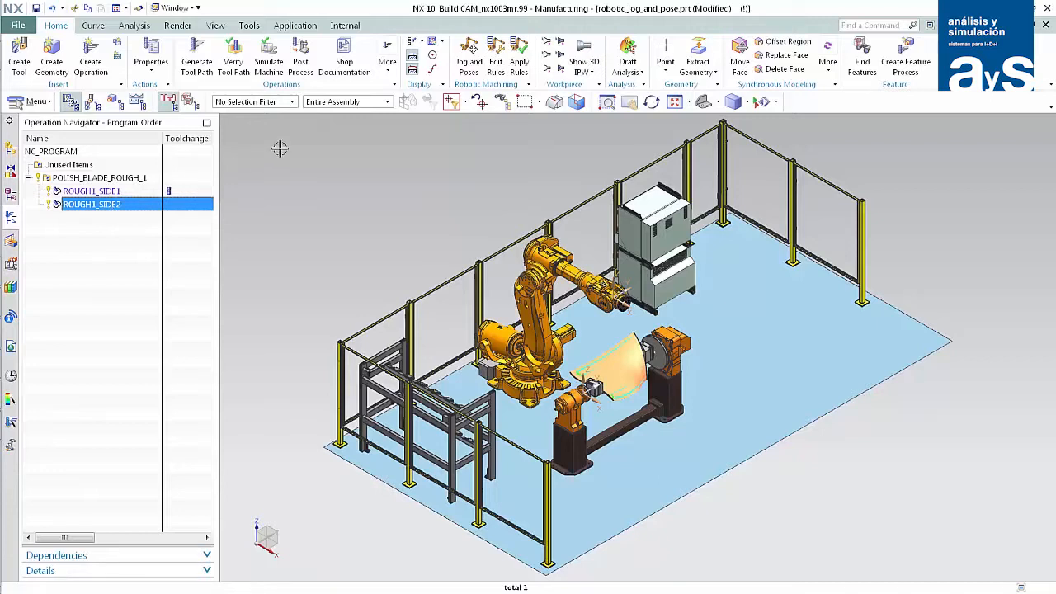
click(467, 63)
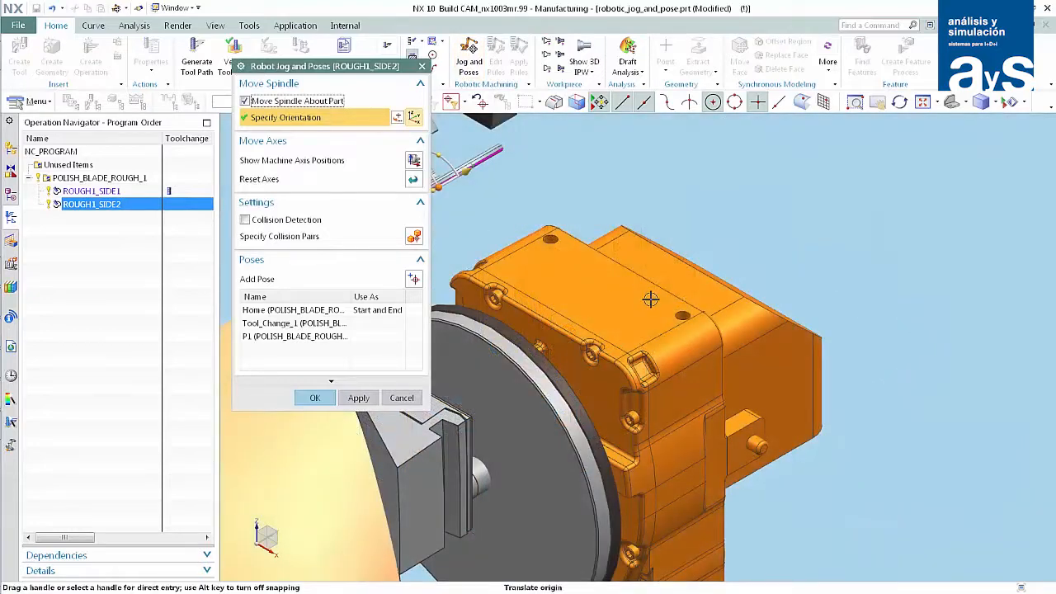
click(677, 312)
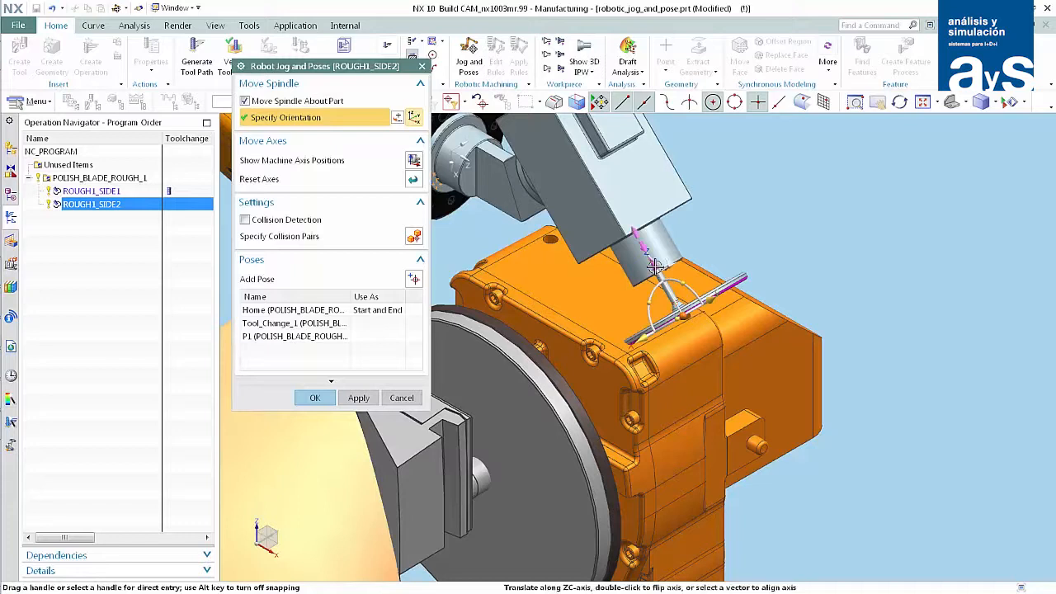
click(657, 266)
click(615, 303)
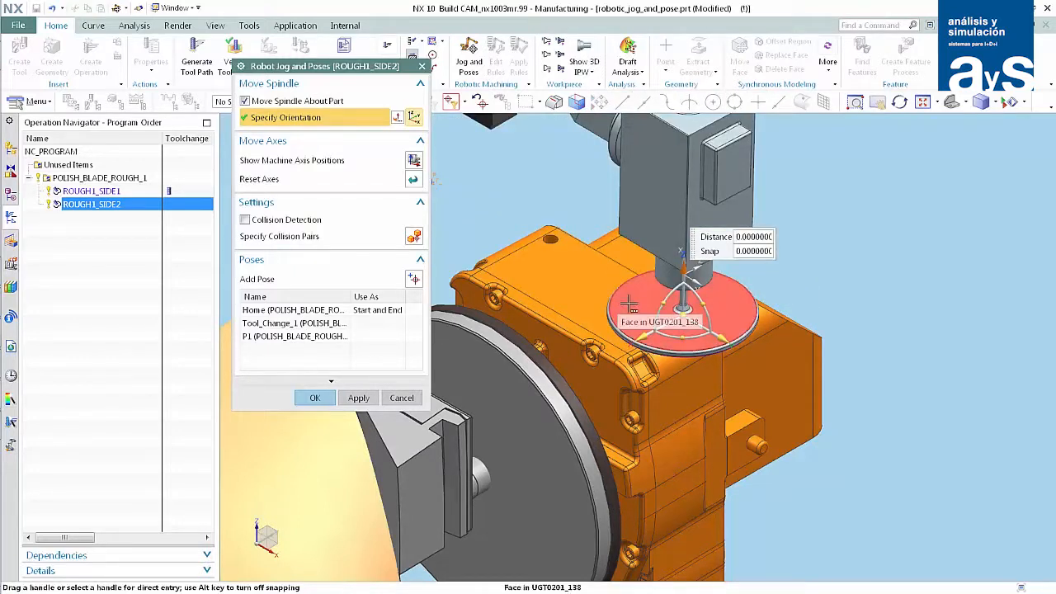
Raise the spindle along its Z axis well clear of the positioner housing and add this position as pose P2.
drag(683, 266, 681, 171)
drag(683, 153, 698, 83)
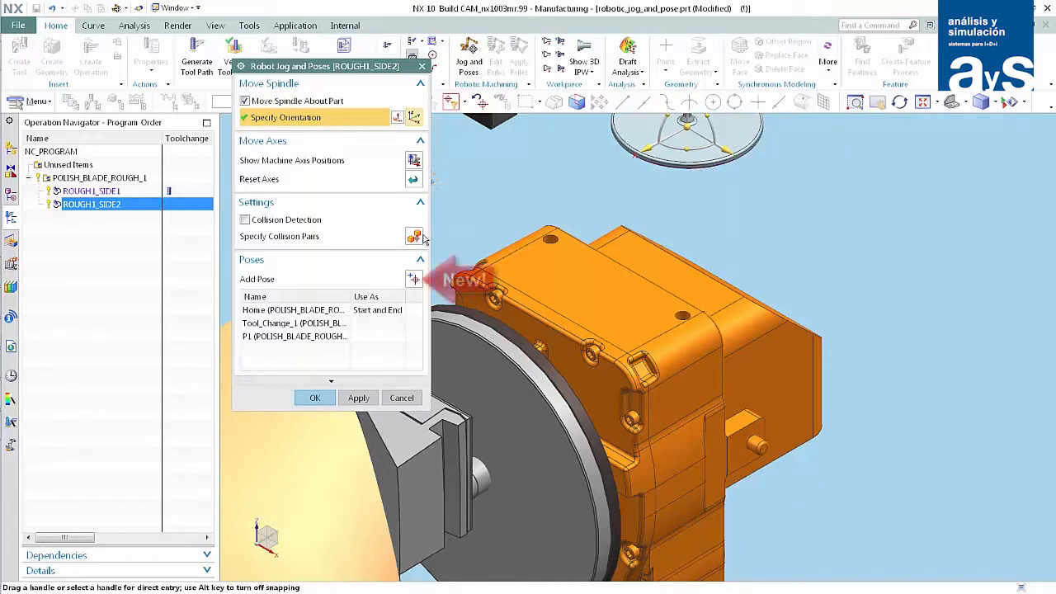
click(413, 279)
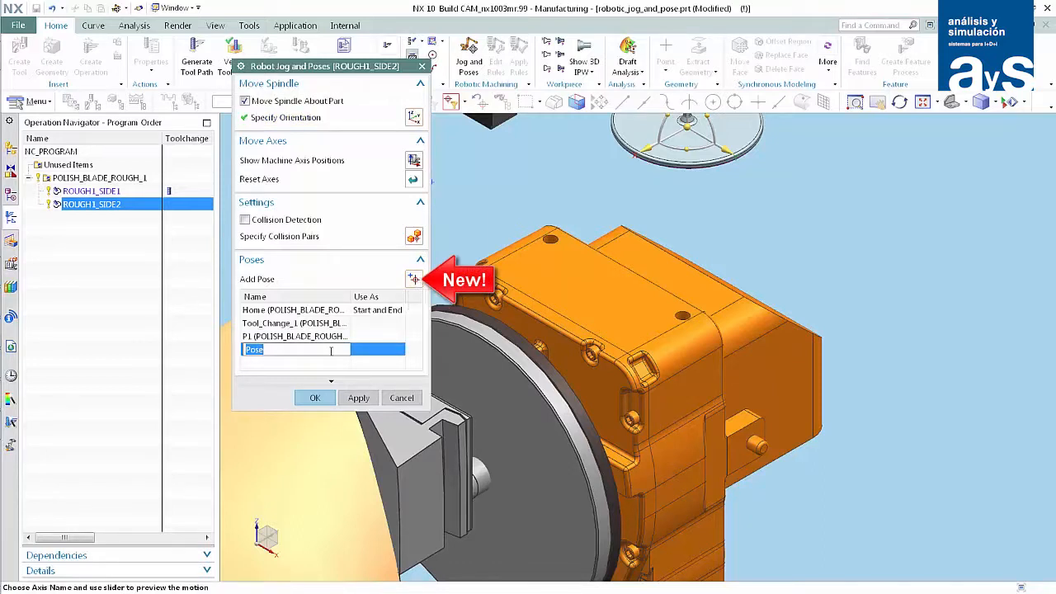
text(P2)
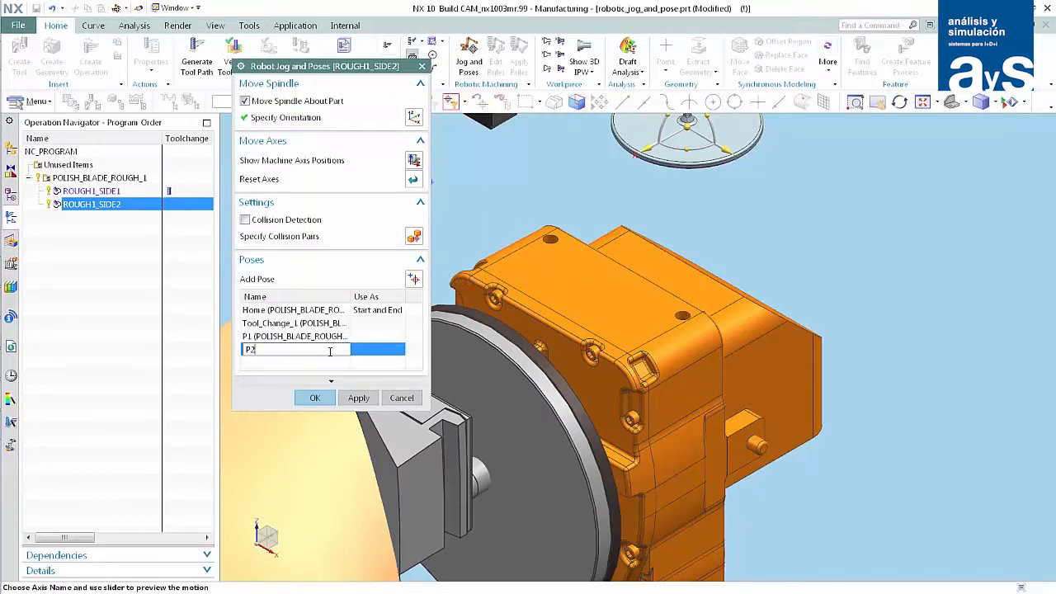
key(Return)
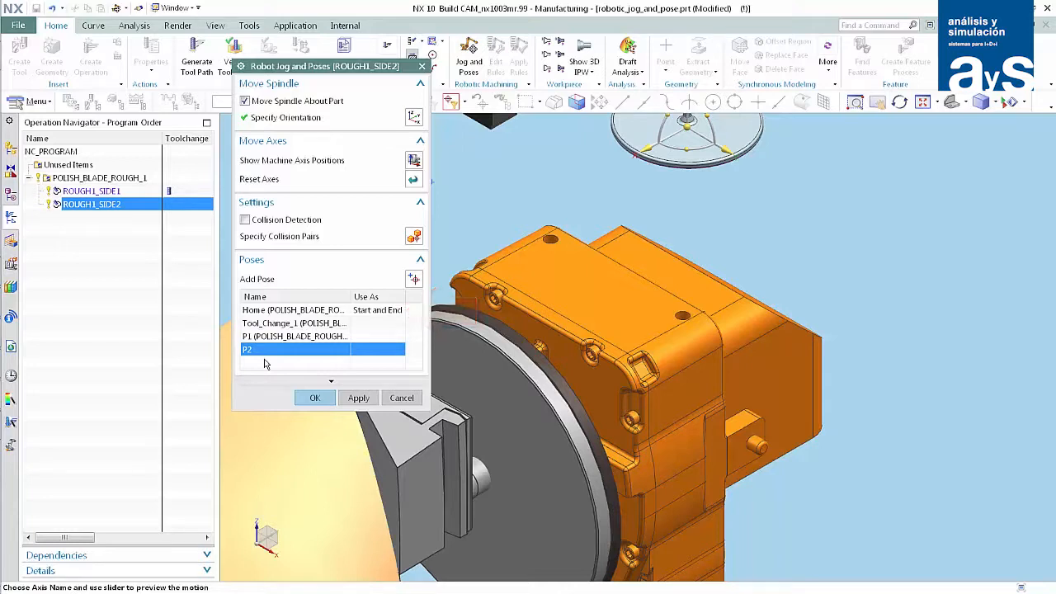
Use P2 as the end pose of ROUGH1_SIDE2 and apply the robotic rules to the operation.
right_click(267, 352)
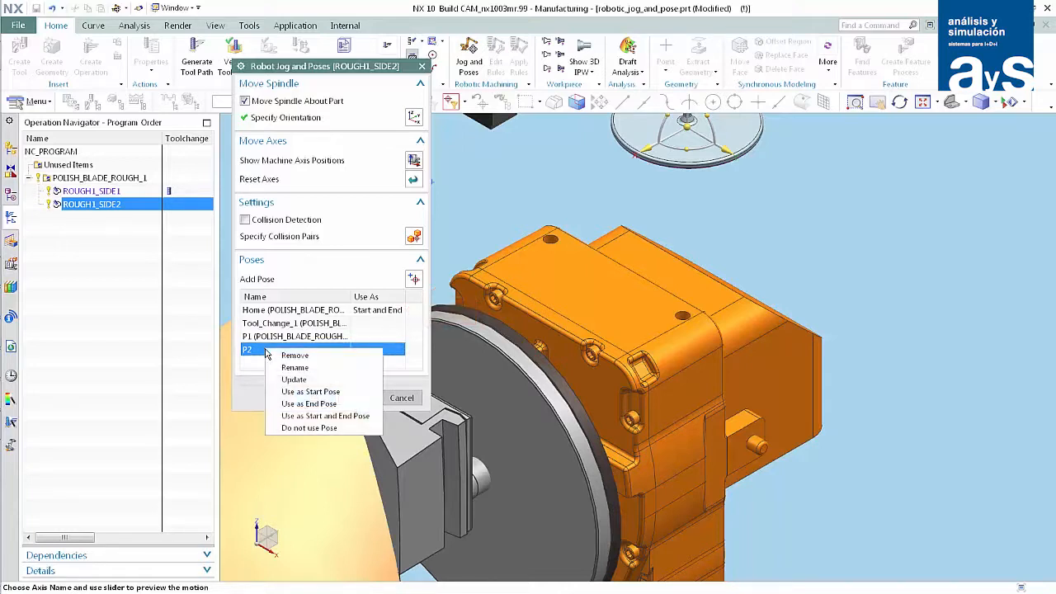
click(302, 405)
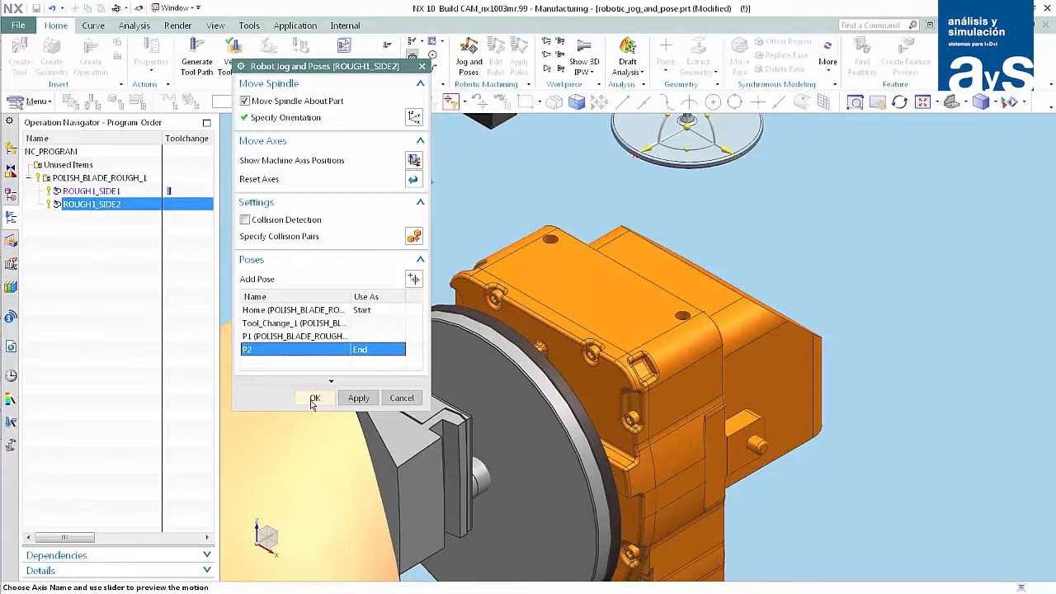
click(314, 400)
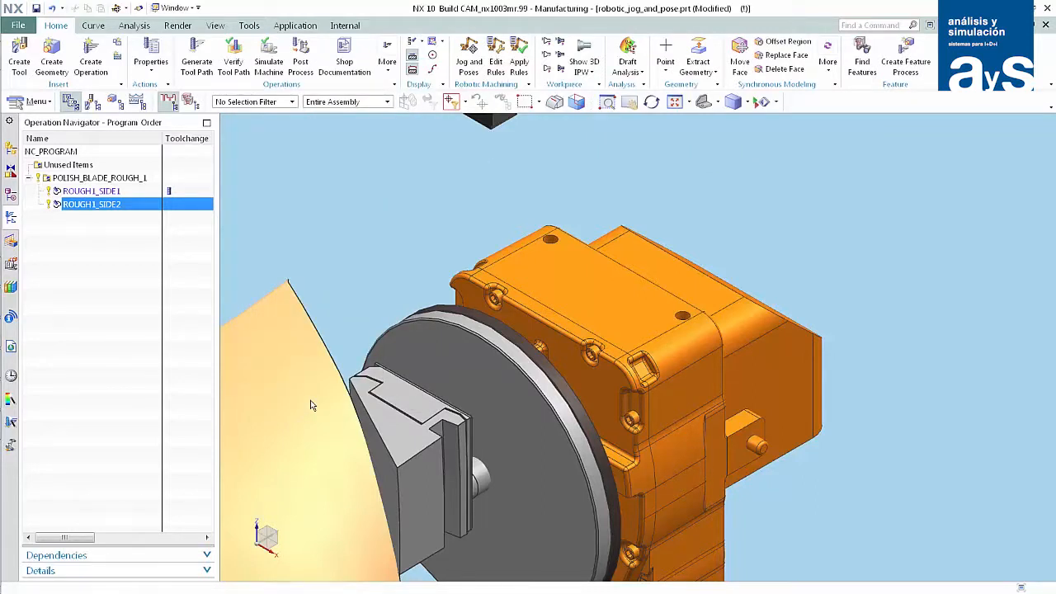
click(519, 62)
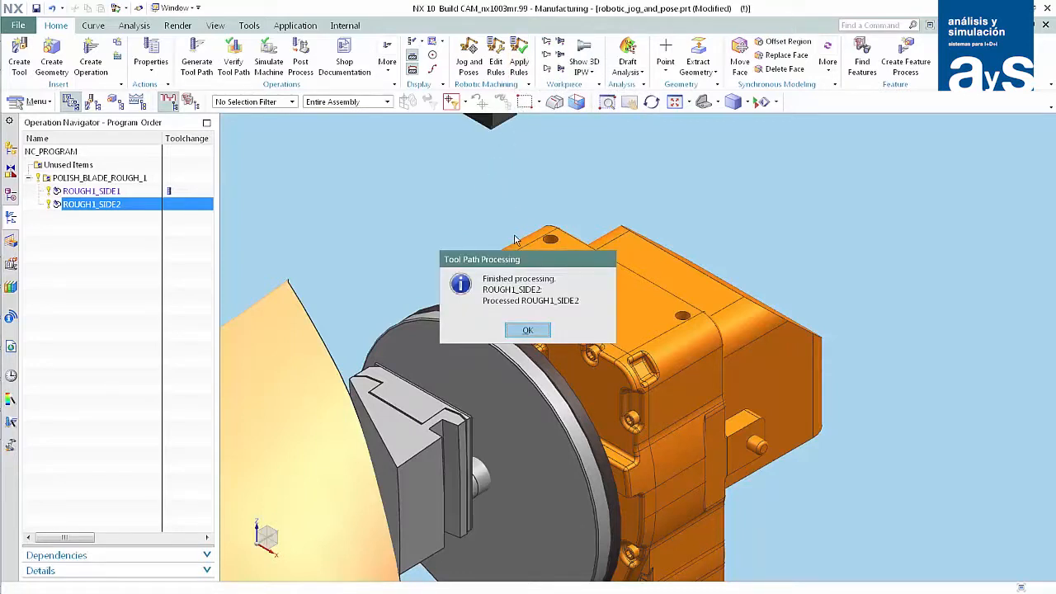
click(528, 330)
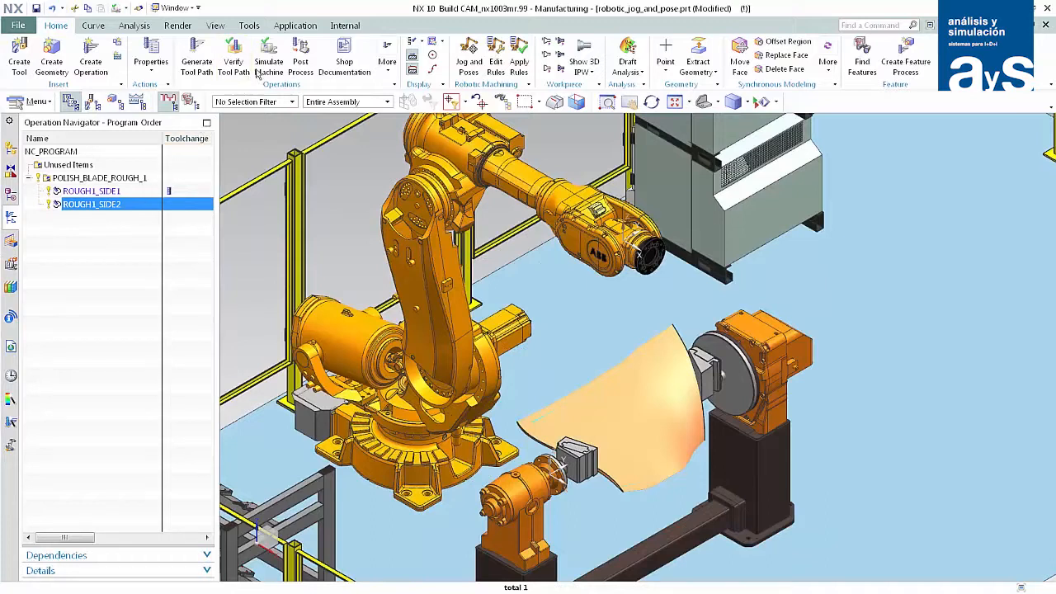
Run the machine simulation of ROUGH1_SIDE2 to check the robot's motion to pose P2, and close it.
click(269, 56)
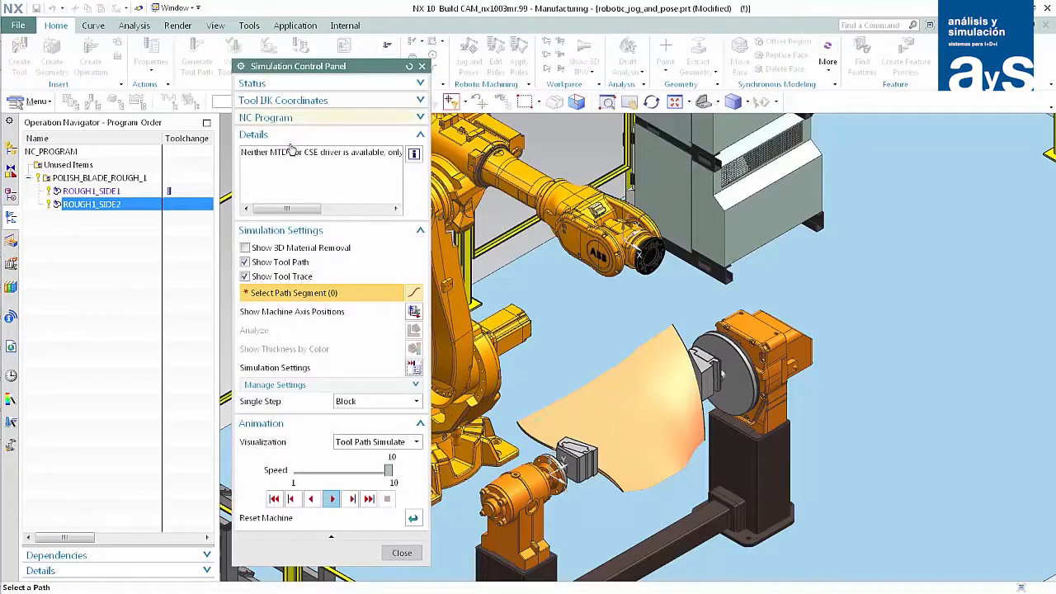
click(334, 497)
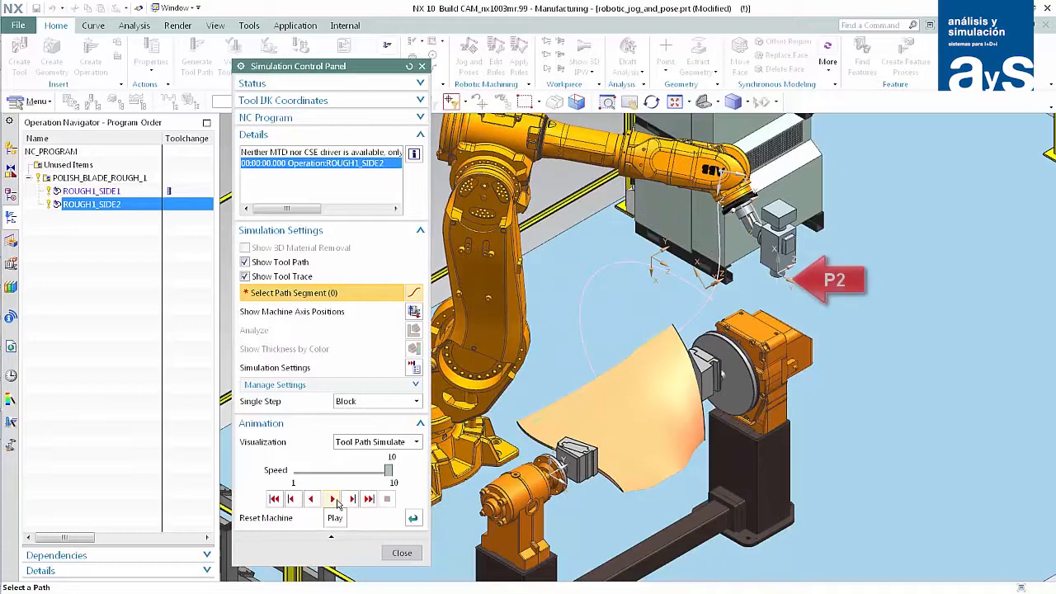
click(398, 551)
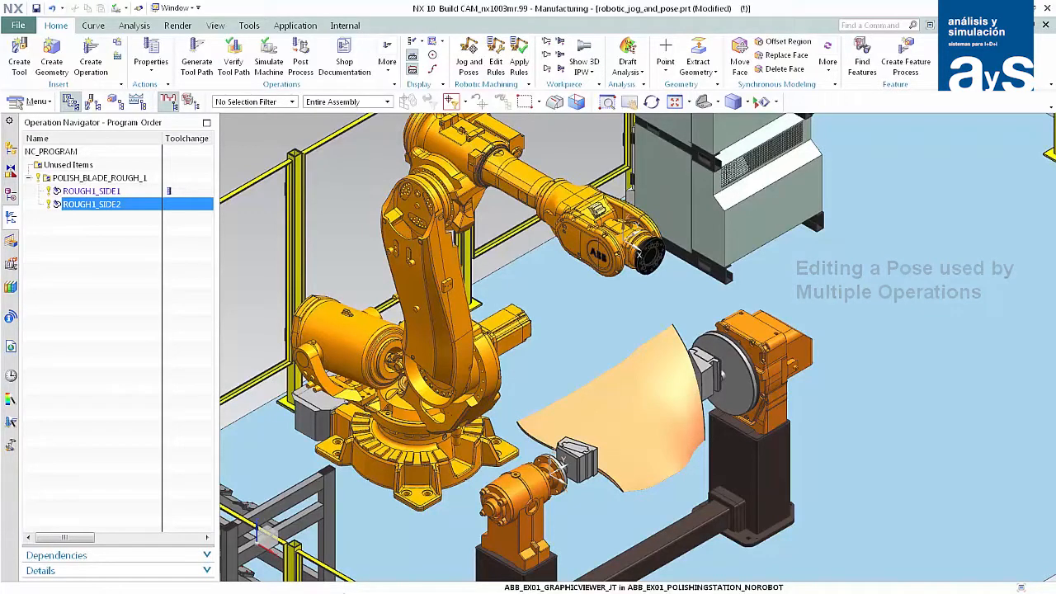
For POLISH_BLADE_ROUGH_1, start from the Home pose, rotate the spindle upright and raise it slightly along its ZC axis.
click(132, 179)
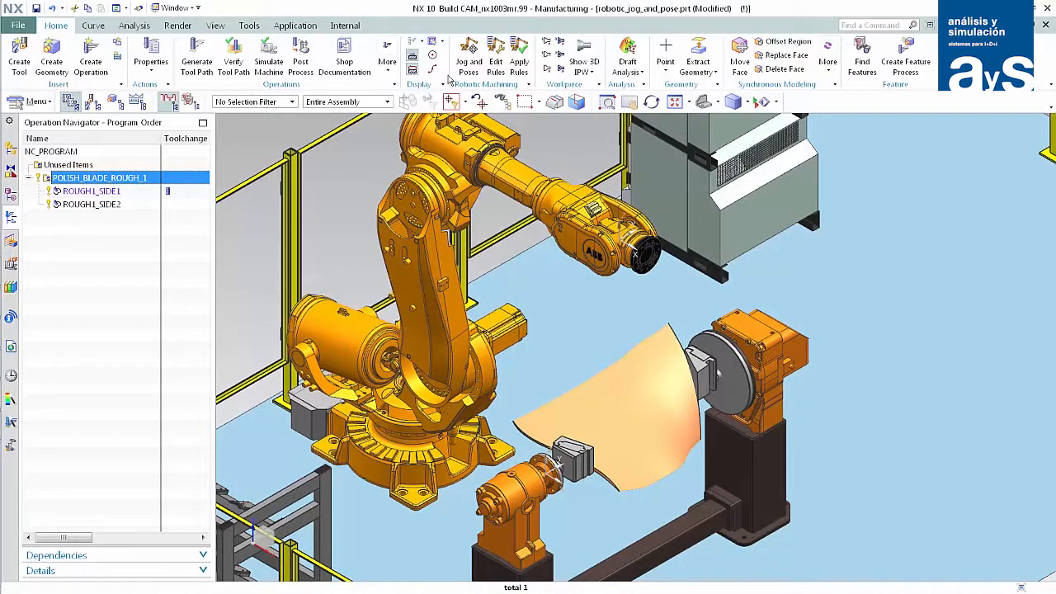
click(469, 59)
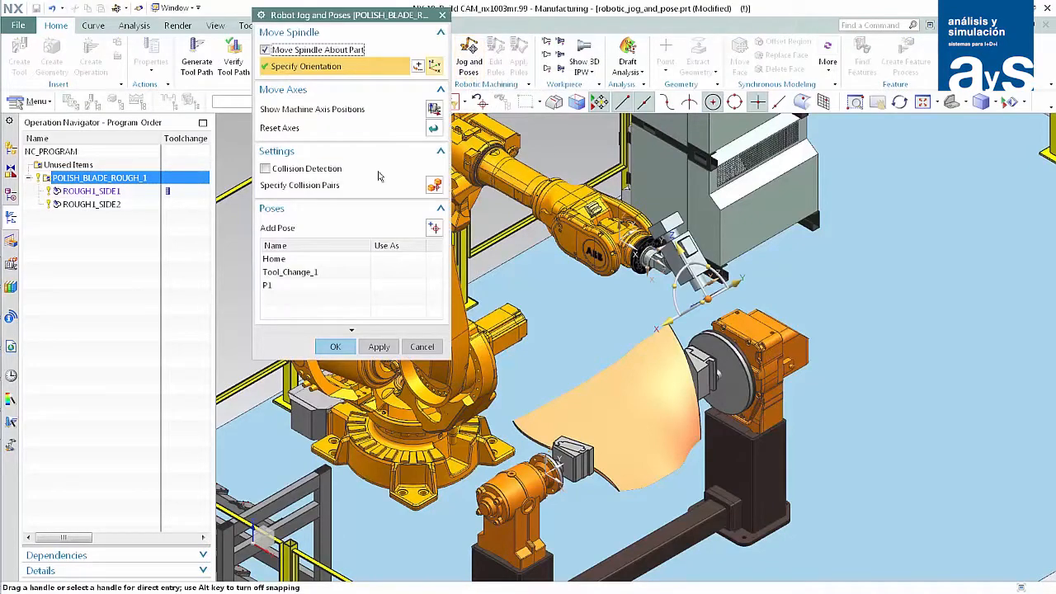
click(314, 263)
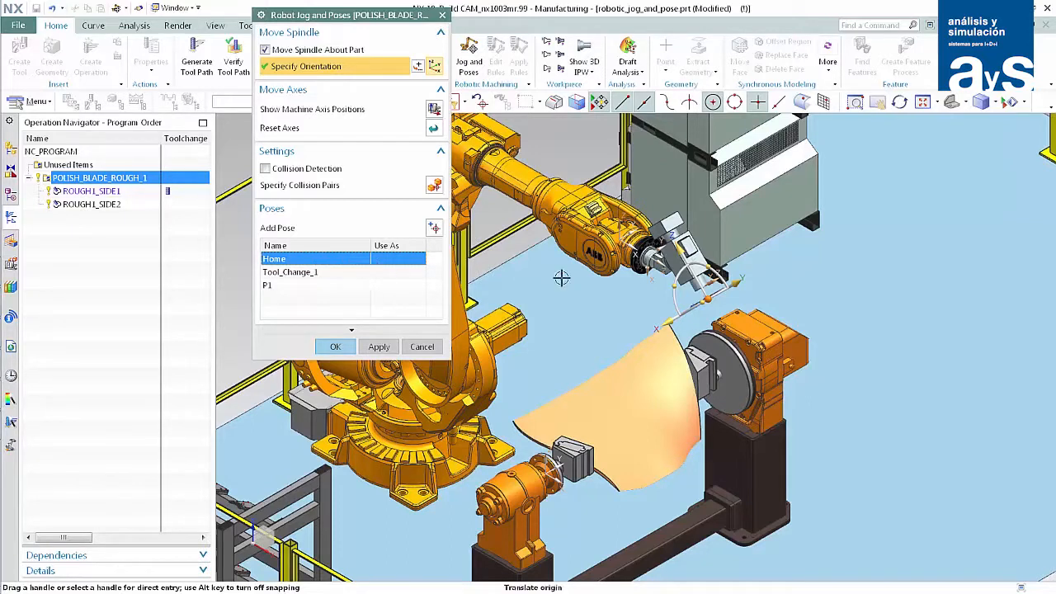
mouse_move(708, 270)
mouse_down()
mouse_move(722, 277)
mouse_move(709, 274)
mouse_up()
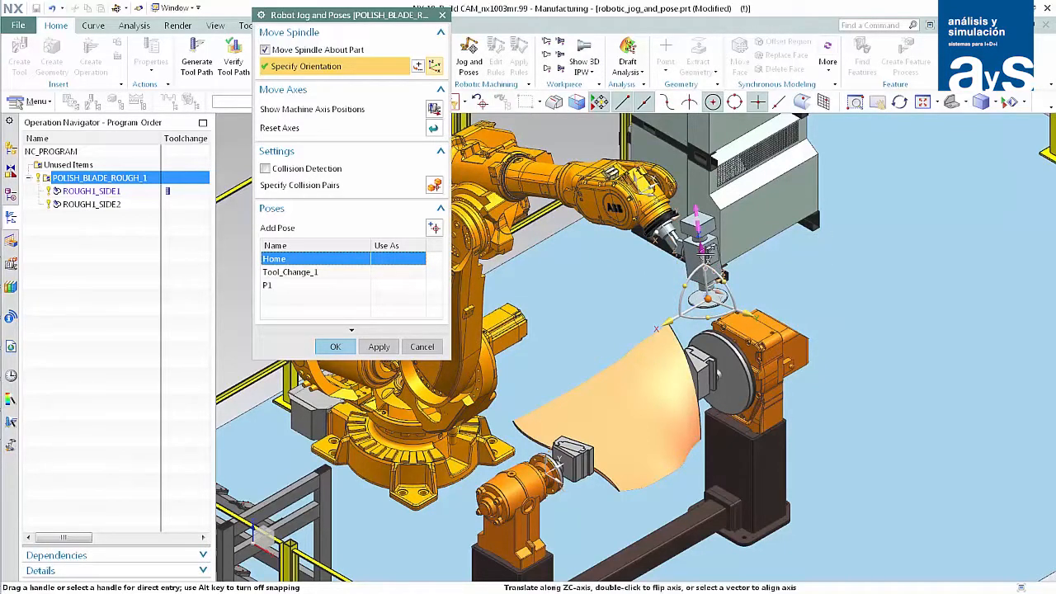
drag(703, 252, 699, 227)
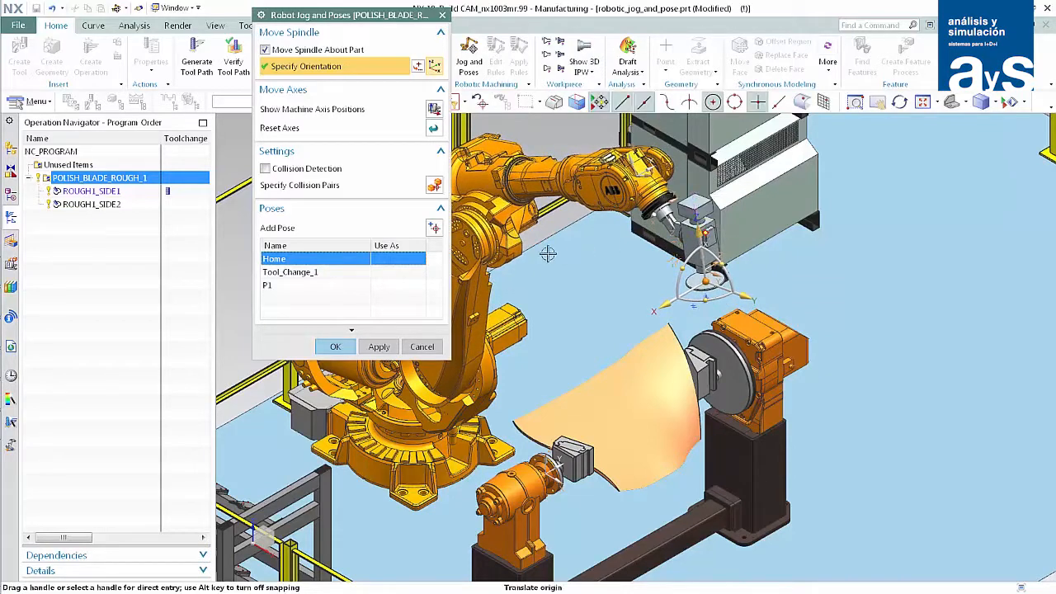
Update the Home pose to the jogged spindle position and apply the robotic rules to all operations in POLISH_BLADE_ROUGH_1.
right_click(353, 260)
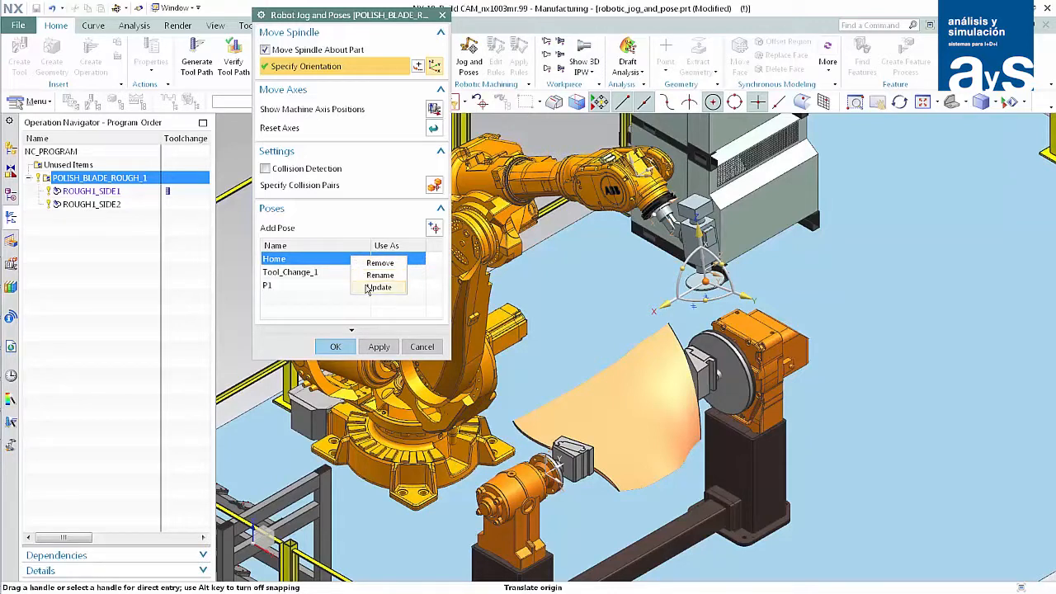
click(377, 287)
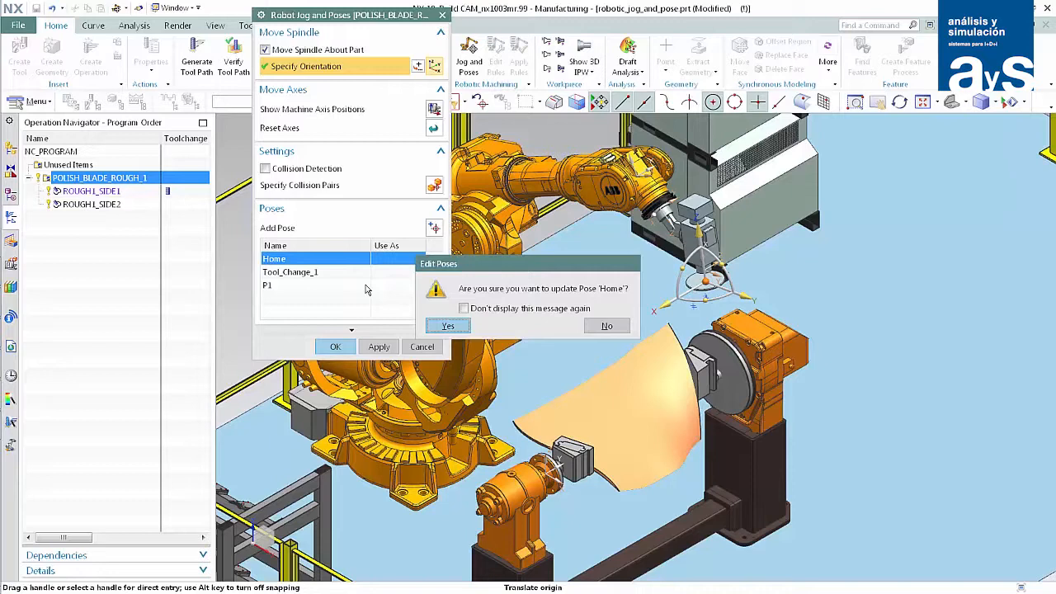
click(447, 326)
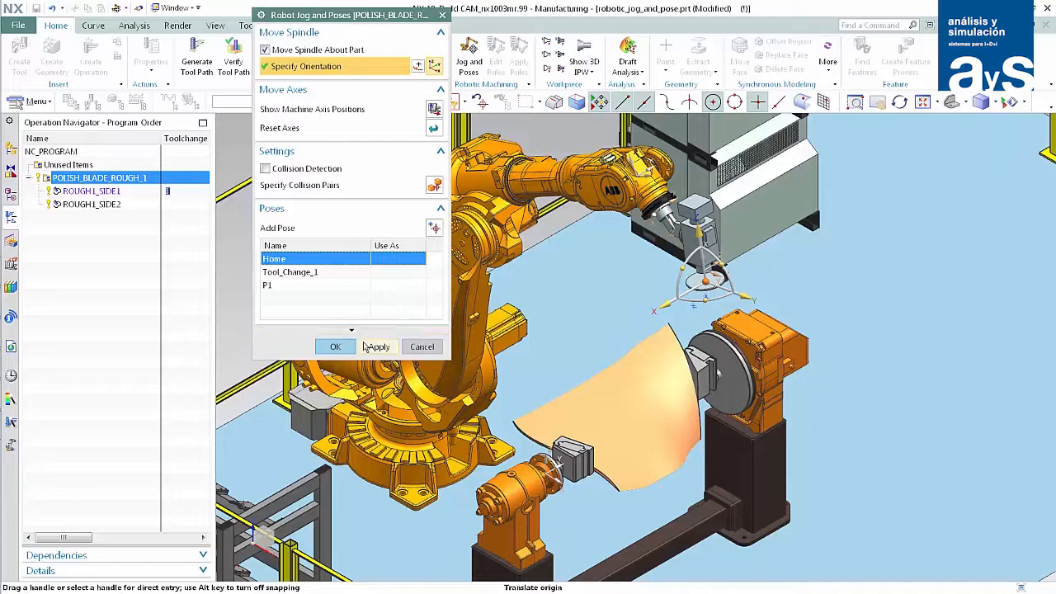
click(338, 346)
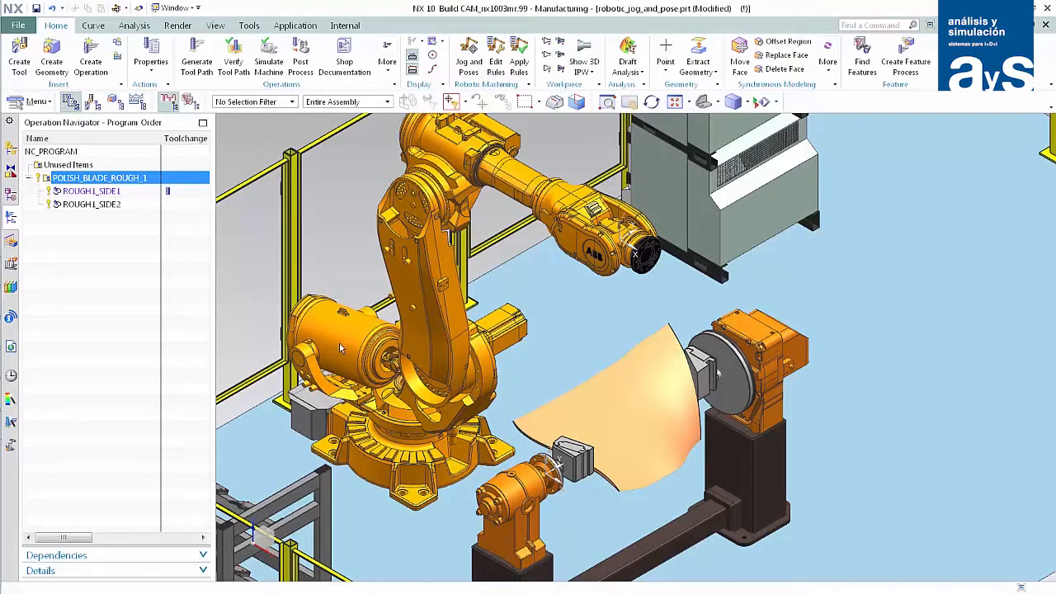
click(520, 64)
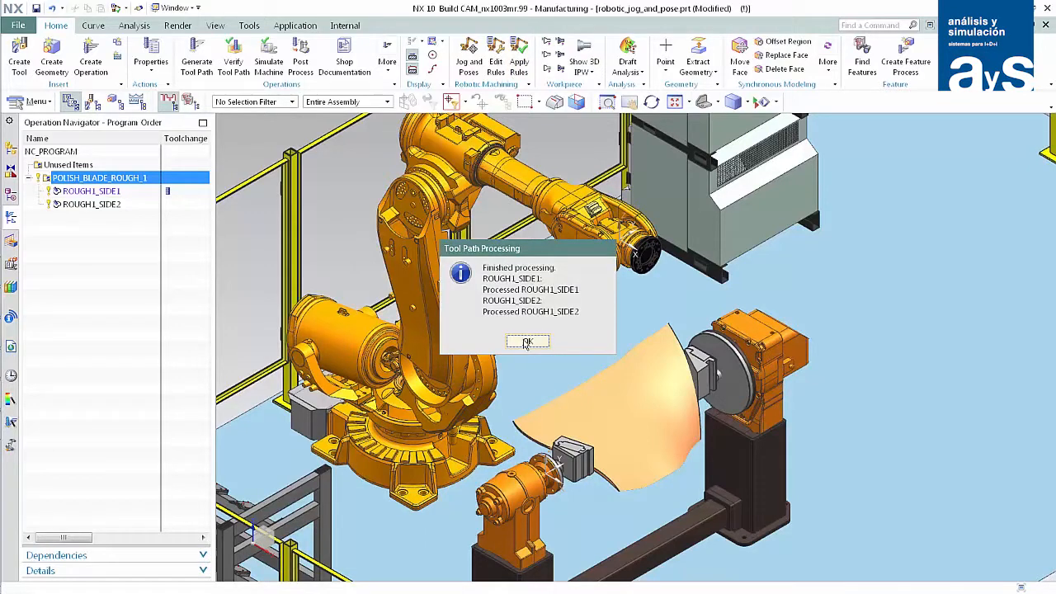
click(527, 341)
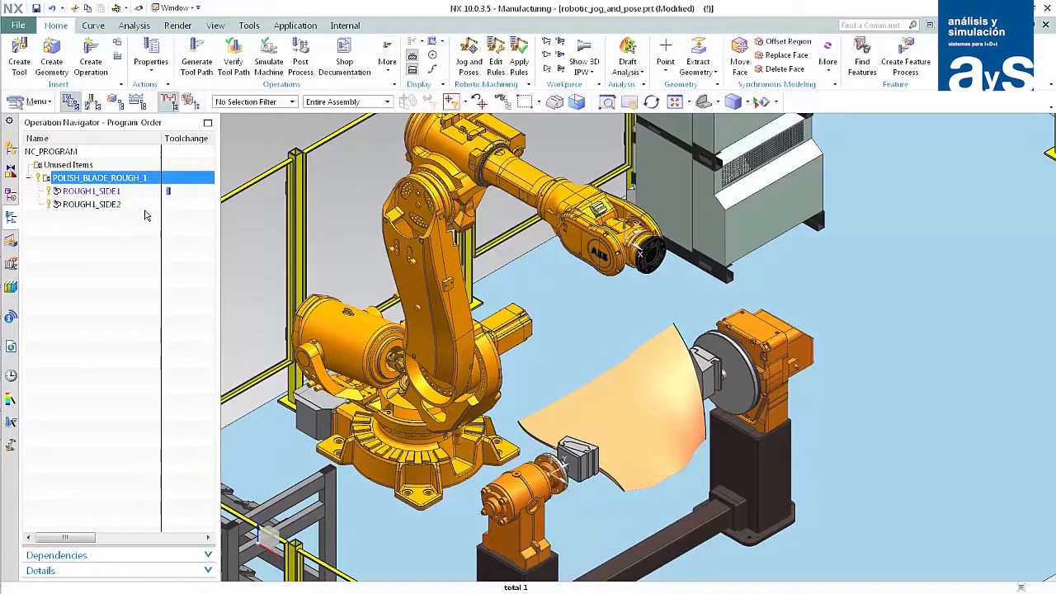
Check the inherited Home pose in ROUGH1_SIDE1 by moving the robot to it, and close the jog settings.
click(120, 193)
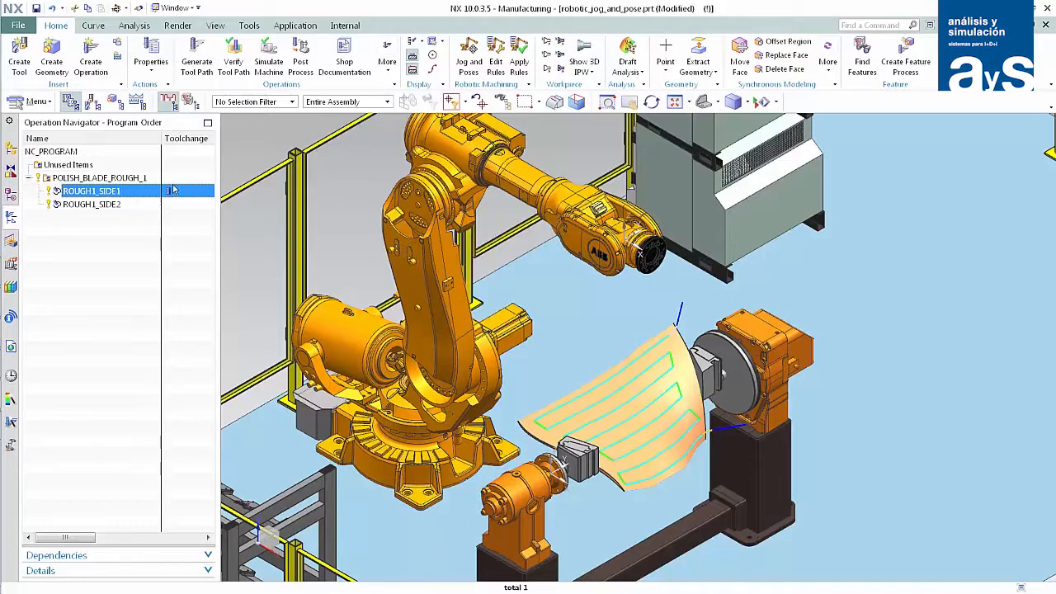
click(469, 50)
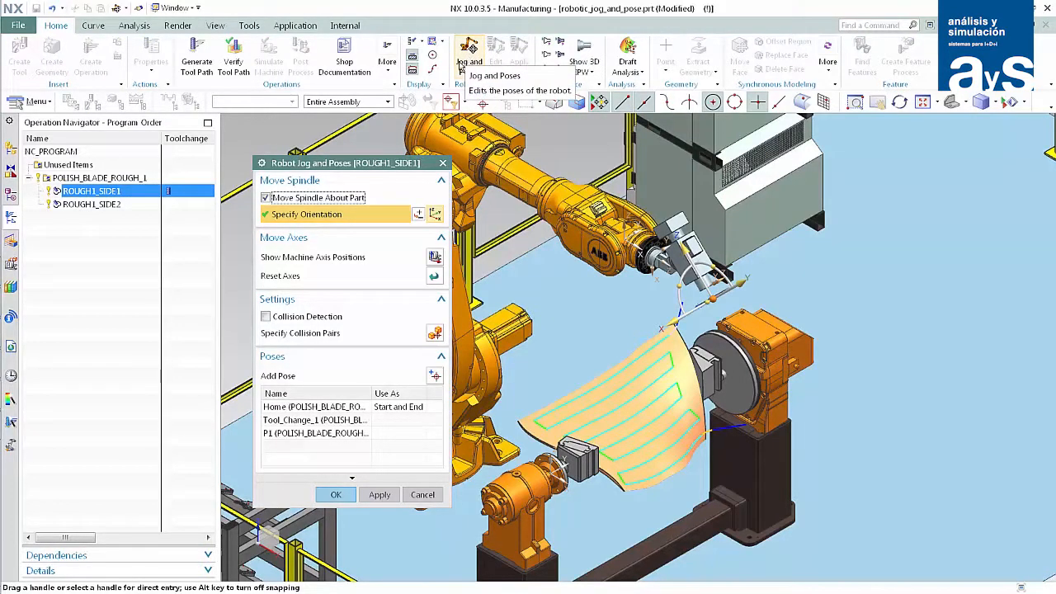
click(325, 406)
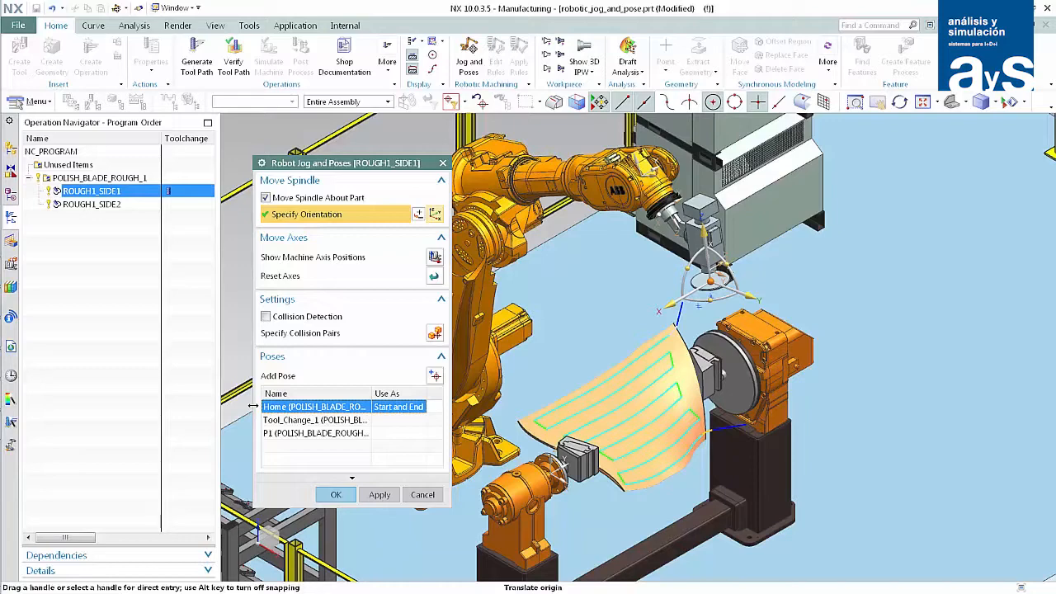
click(336, 494)
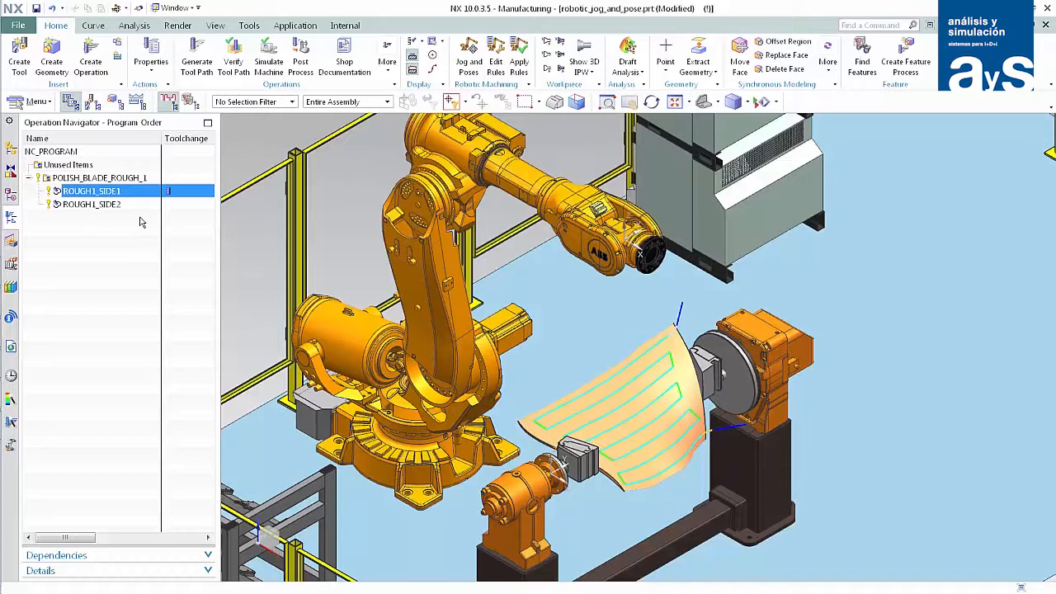
Check the inherited Home start pose in ROUGH1_SIDE2 by moving the robot to it, and close the jog settings.
click(117, 206)
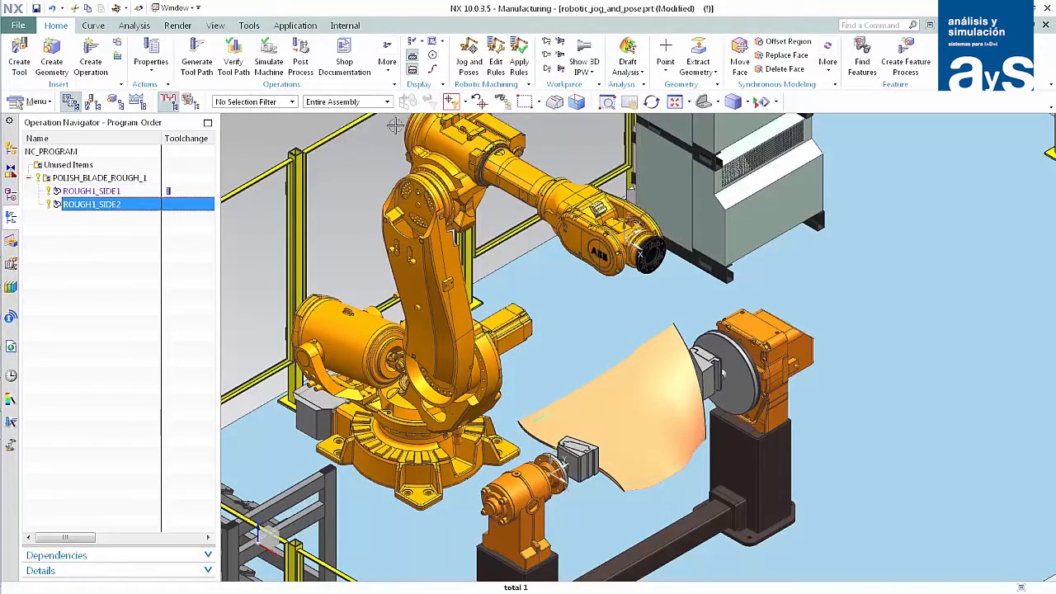
click(468, 51)
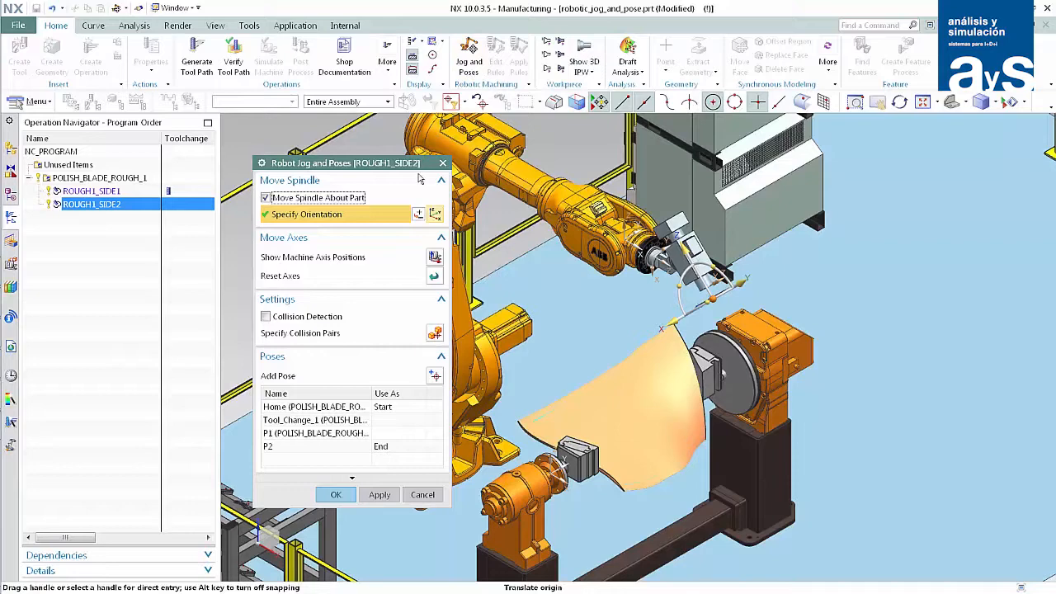
click(322, 406)
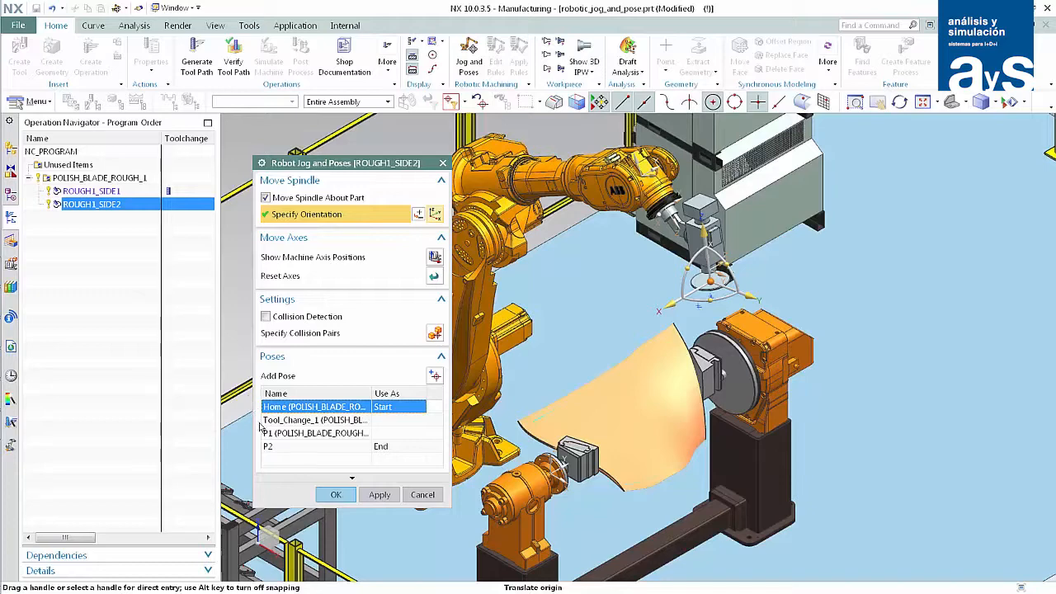
click(332, 495)
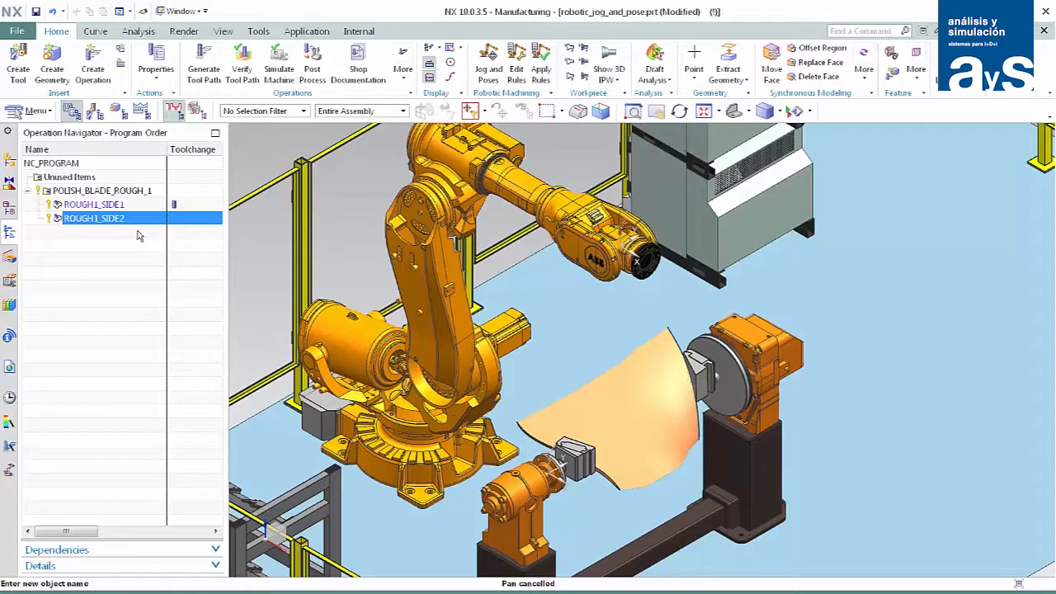
For ROUGH1_SIDE2, move the robot to pose P2 and rotate the spindle to a more upright orientation.
click(491, 63)
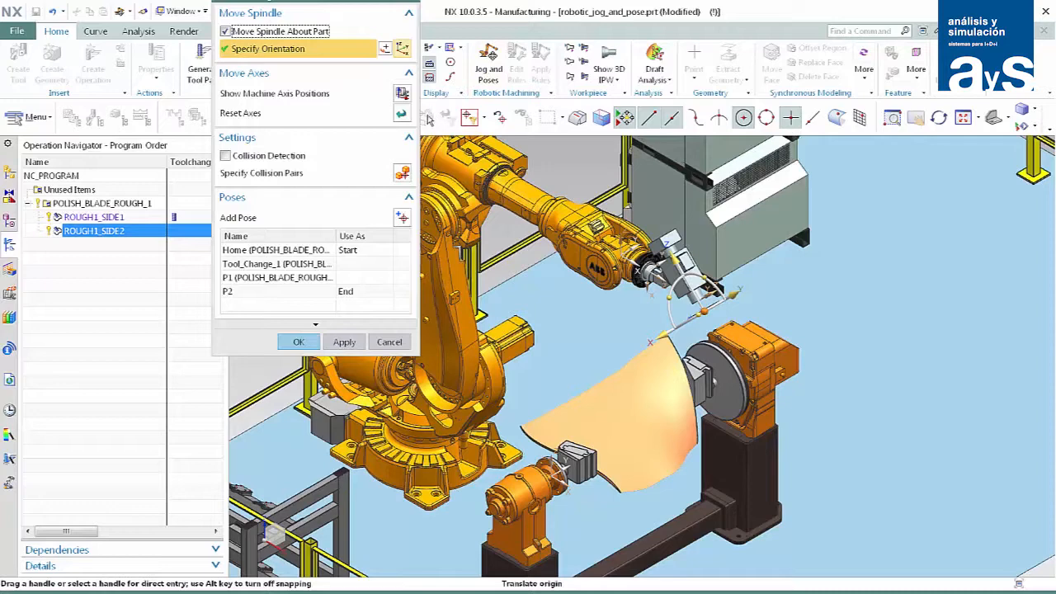
click(268, 294)
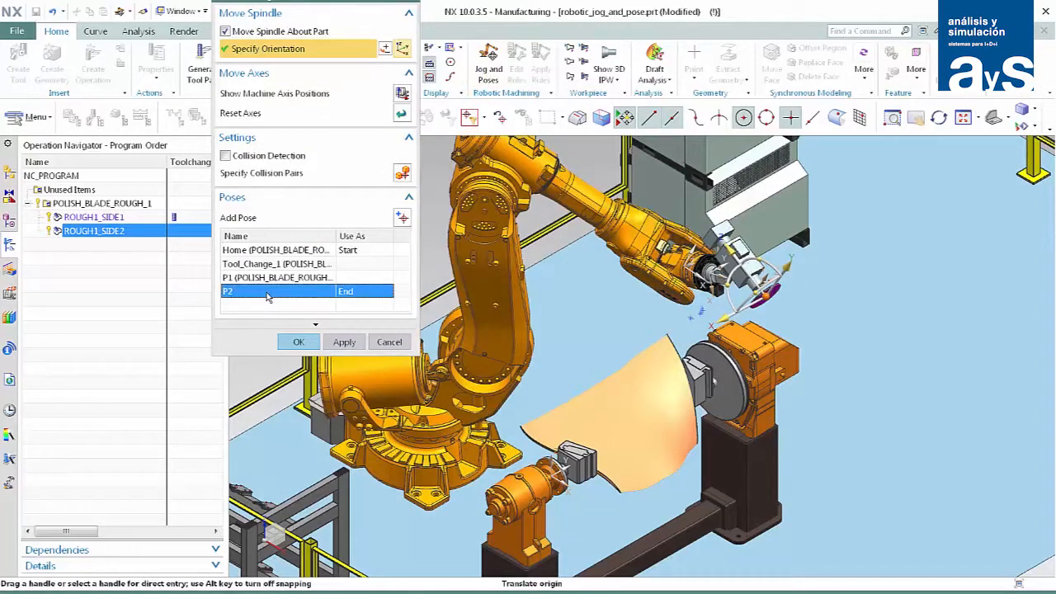
drag(755, 258, 767, 275)
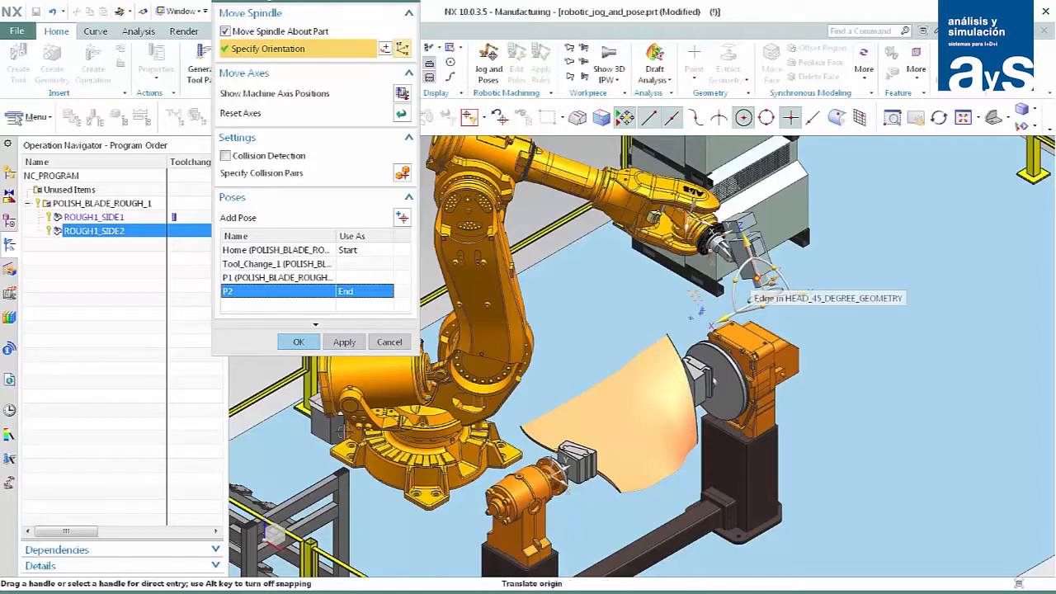
Keep P2 as the end pose of ROUGH1_SIDE2 and update it to the jogged spindle orientation.
right_click(312, 293)
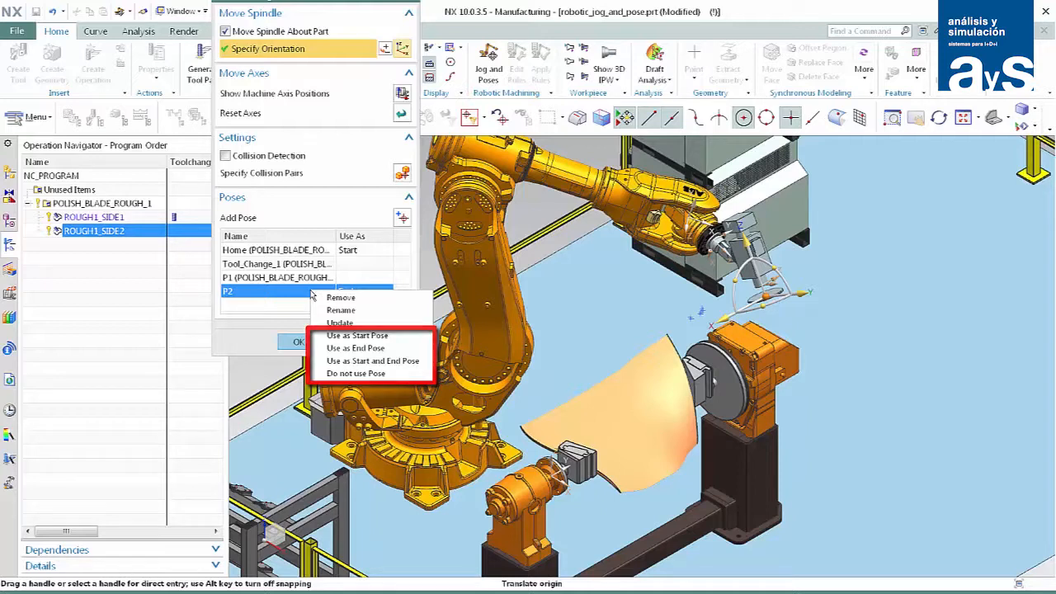
click(356, 347)
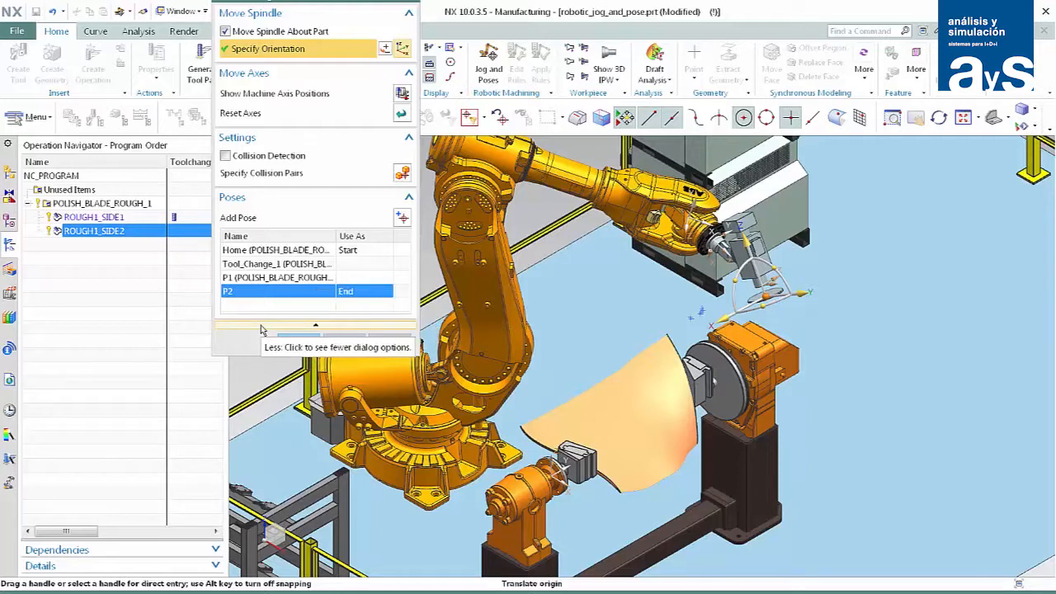
right_click(278, 295)
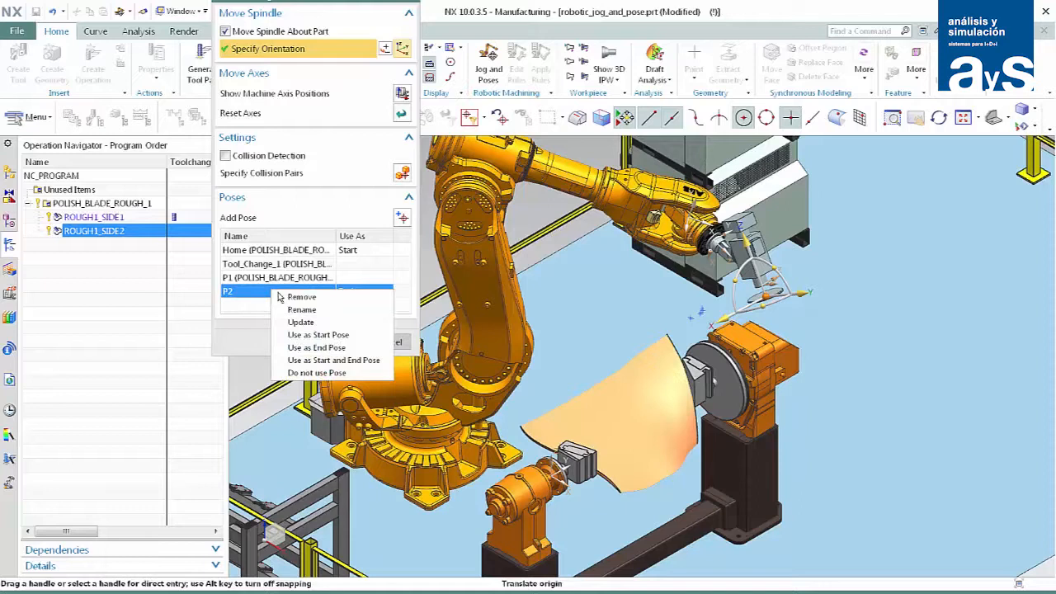
click(300, 322)
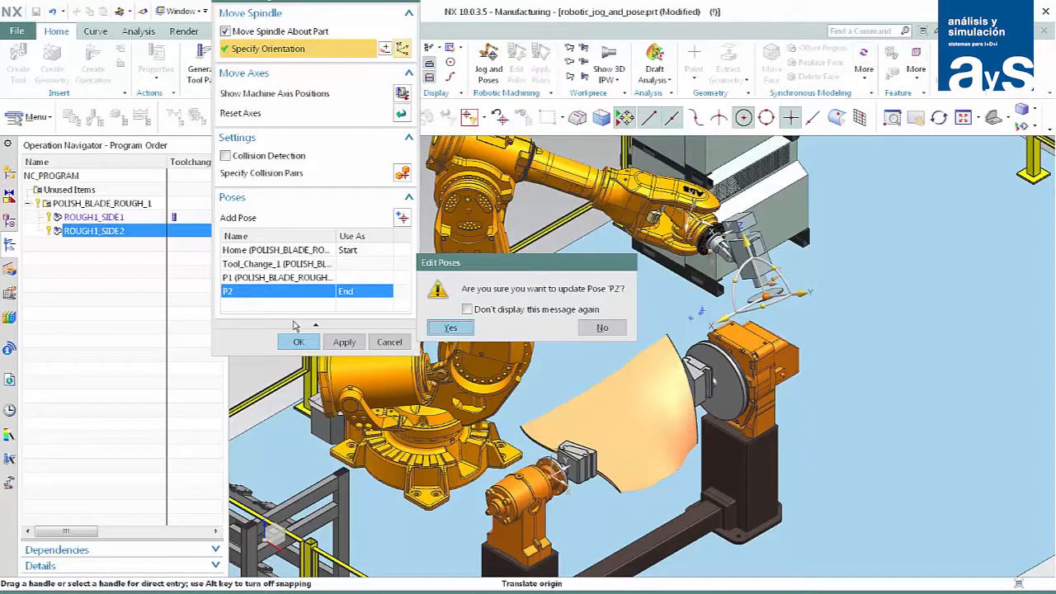
click(448, 329)
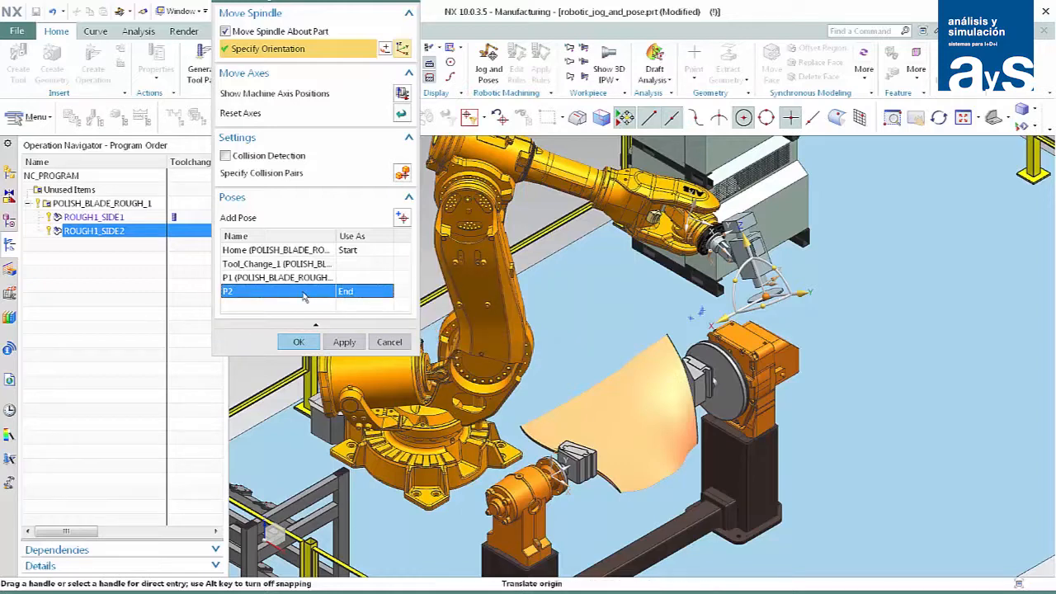
Examine the usage options offered for the inherited poses P1 and Home, and finish the jogging of ROUGH1_SIDE2.
right_click(278, 281)
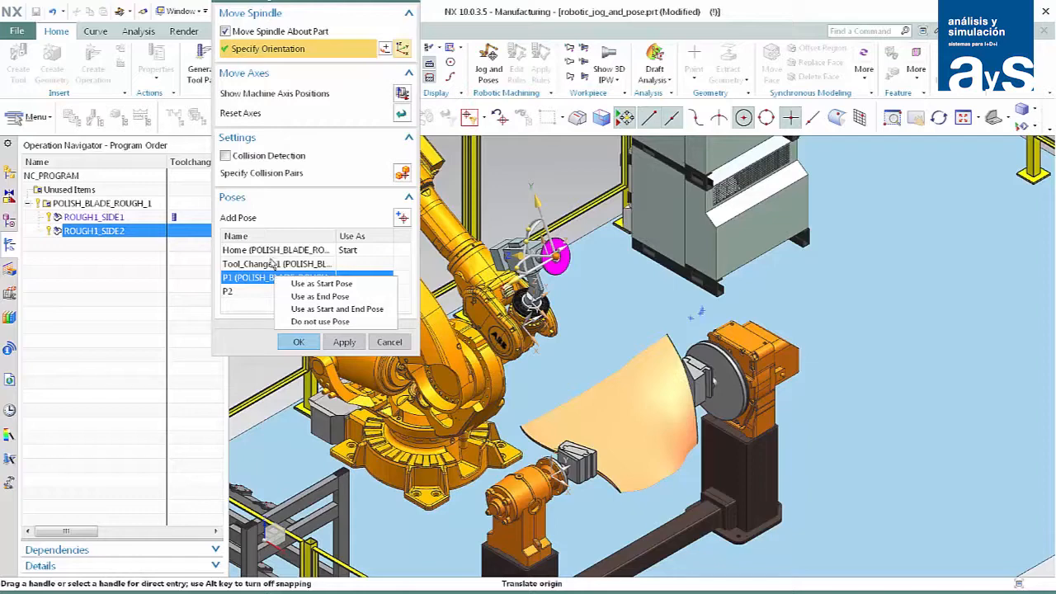
right_click(268, 250)
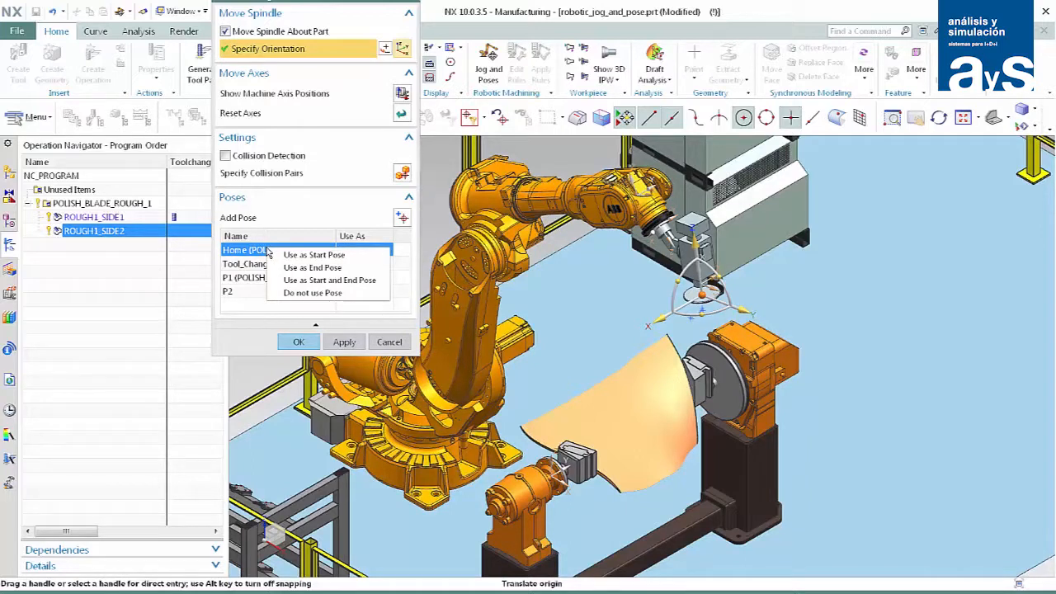
click(297, 343)
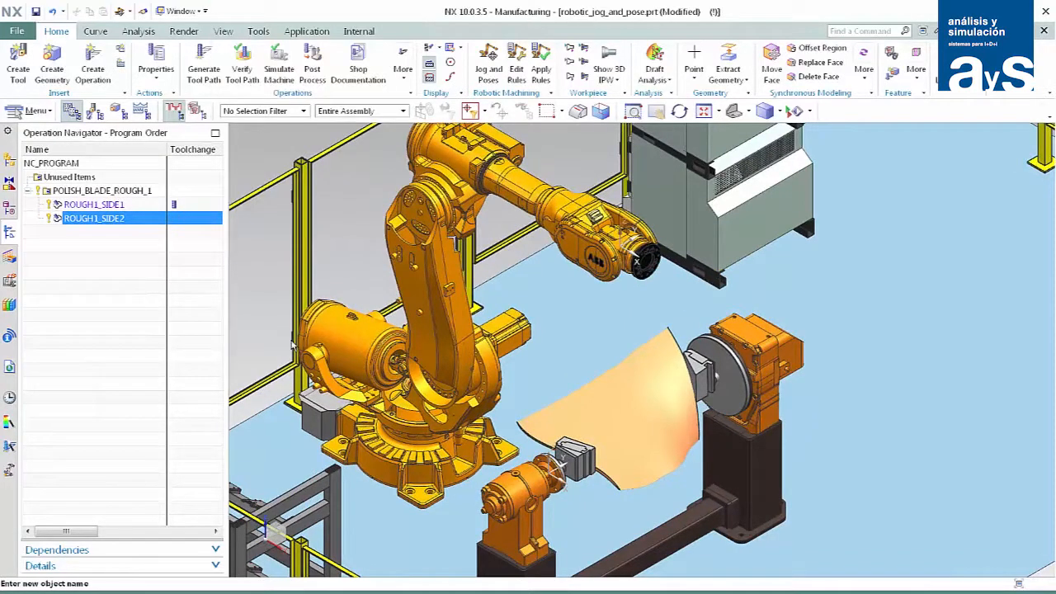